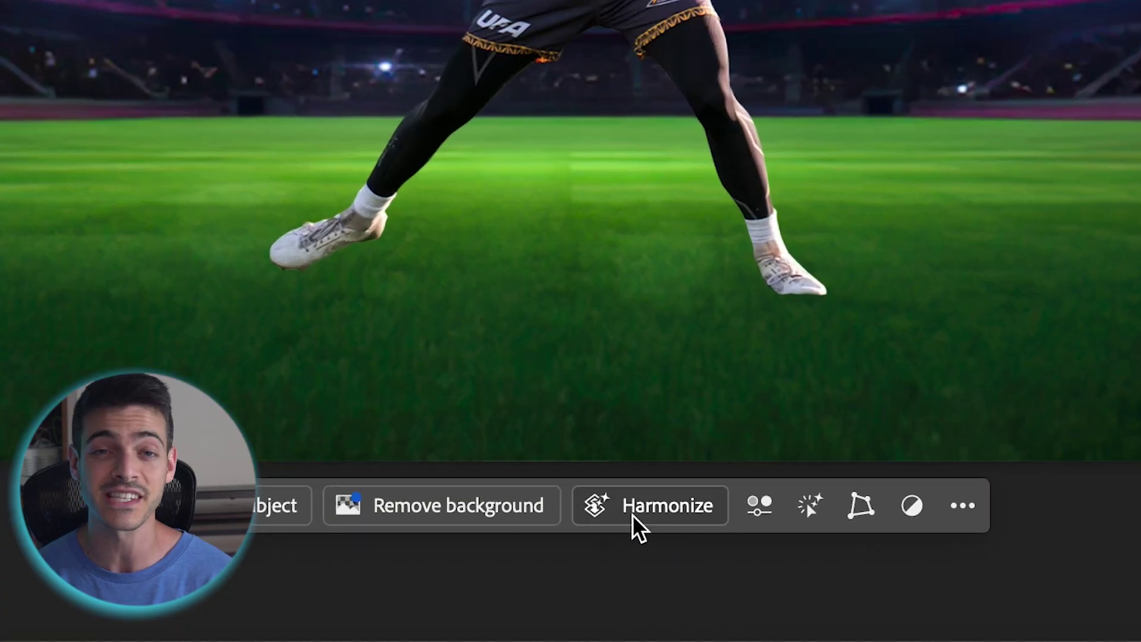
# Harmonize the player into the stadium, keep the ground-shadow variation, then harmonize the lightning composite.
pyautogui.click(594, 562)
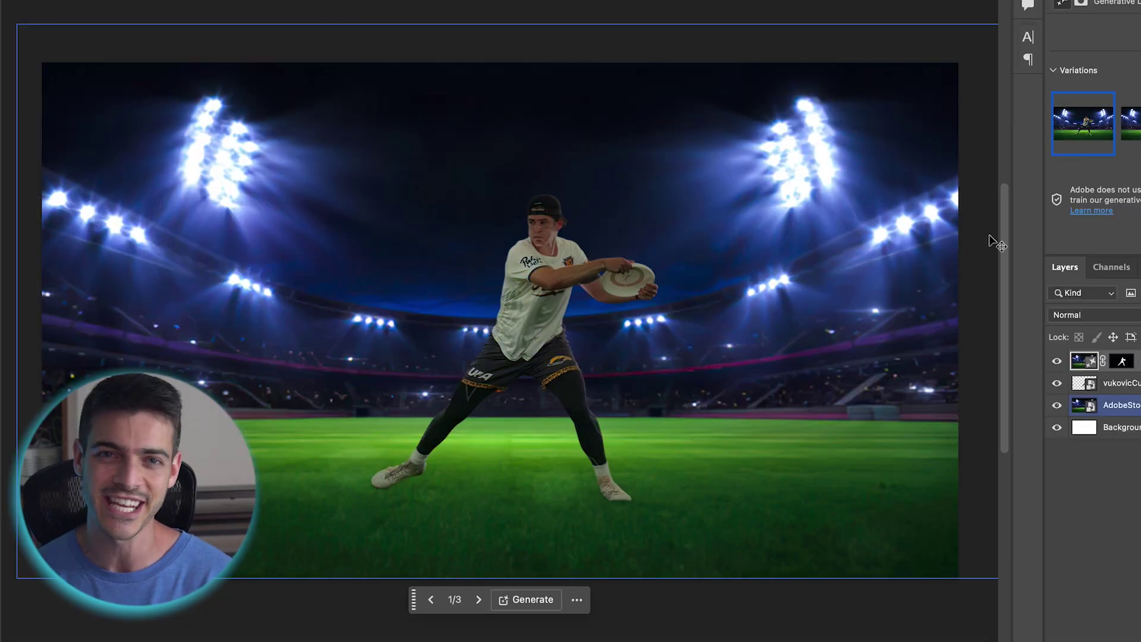
pyautogui.click(1131, 123)
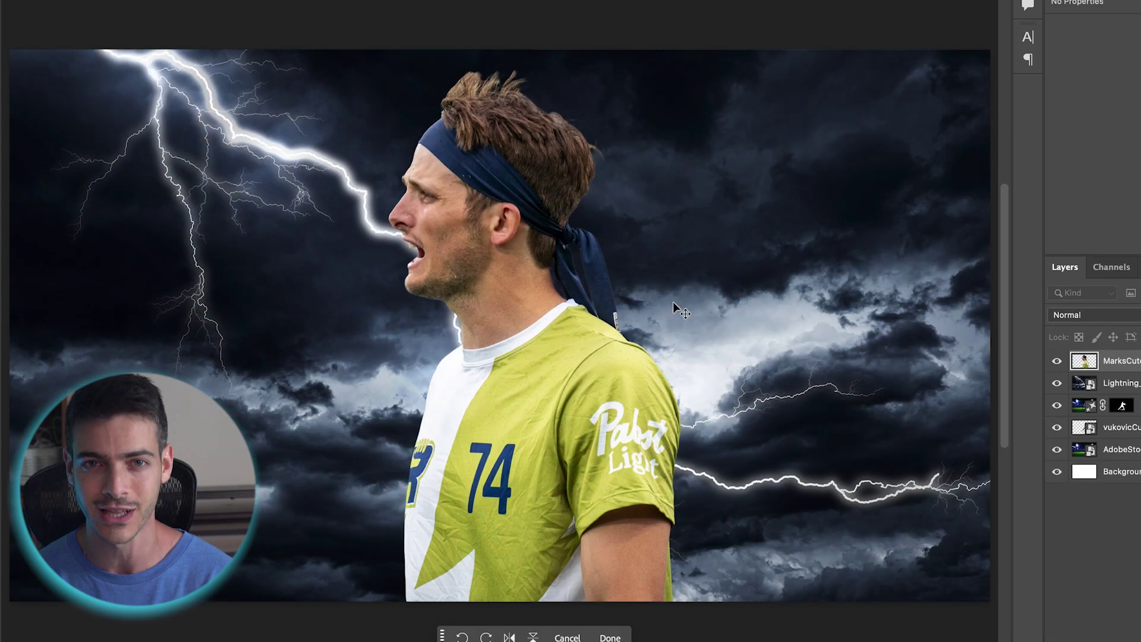
pyautogui.click(555, 602)
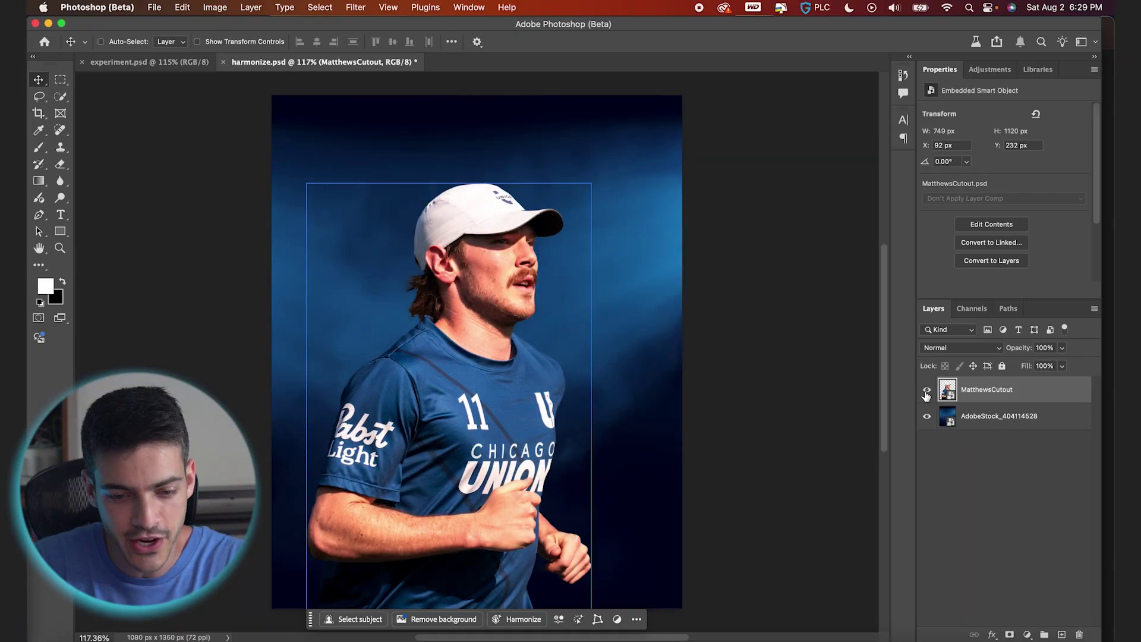
pyautogui.click(927, 390)
pyautogui.click(927, 389)
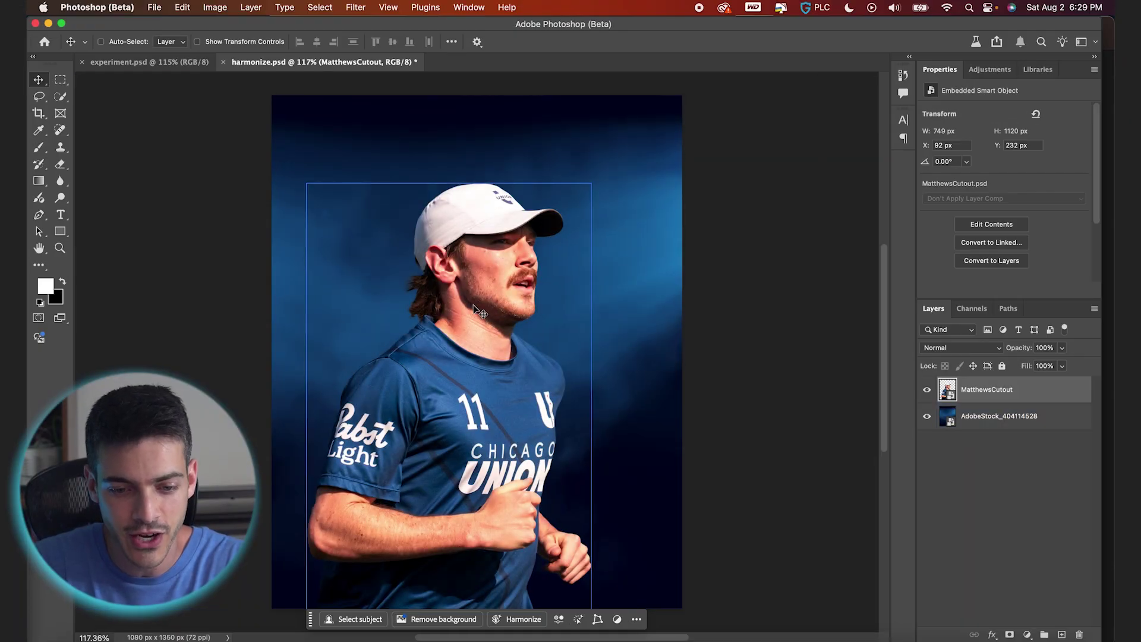
pyautogui.scroll(3, 528, 247)
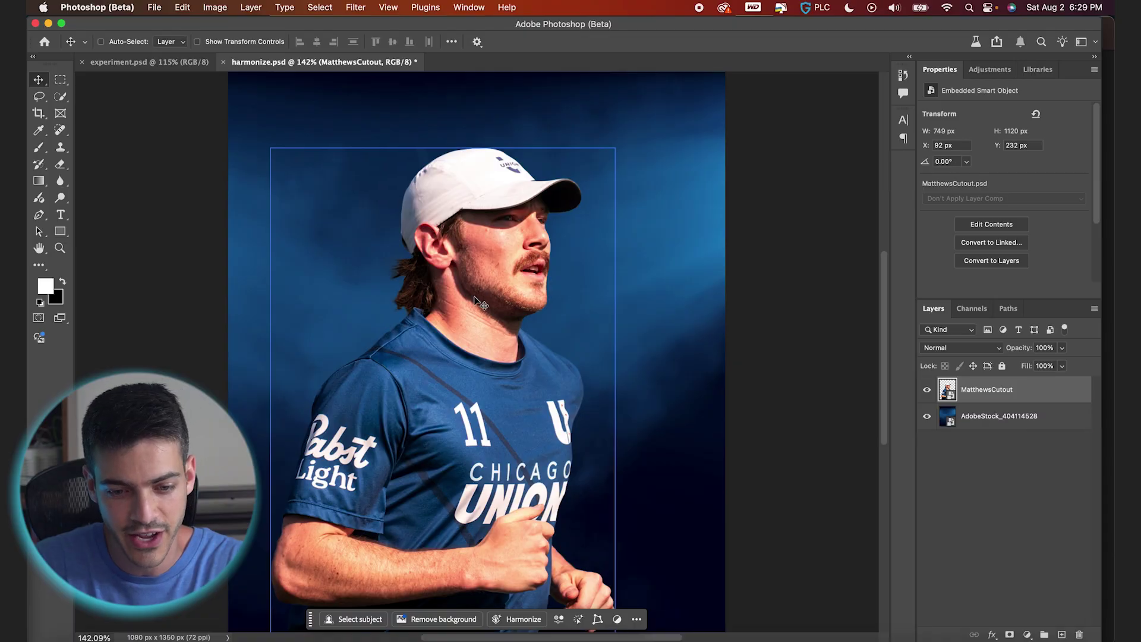
pyautogui.scroll(-3, 476, 300)
pyautogui.click(937, 417)
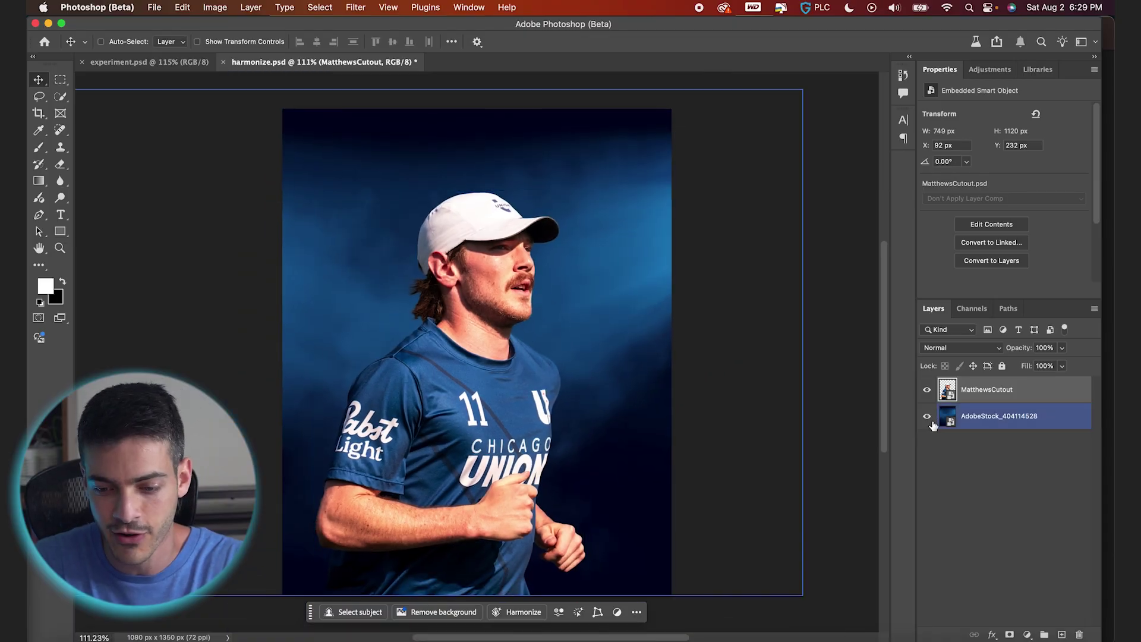
pyautogui.moveTo(660, 410); pyautogui.dragTo(636, 408)
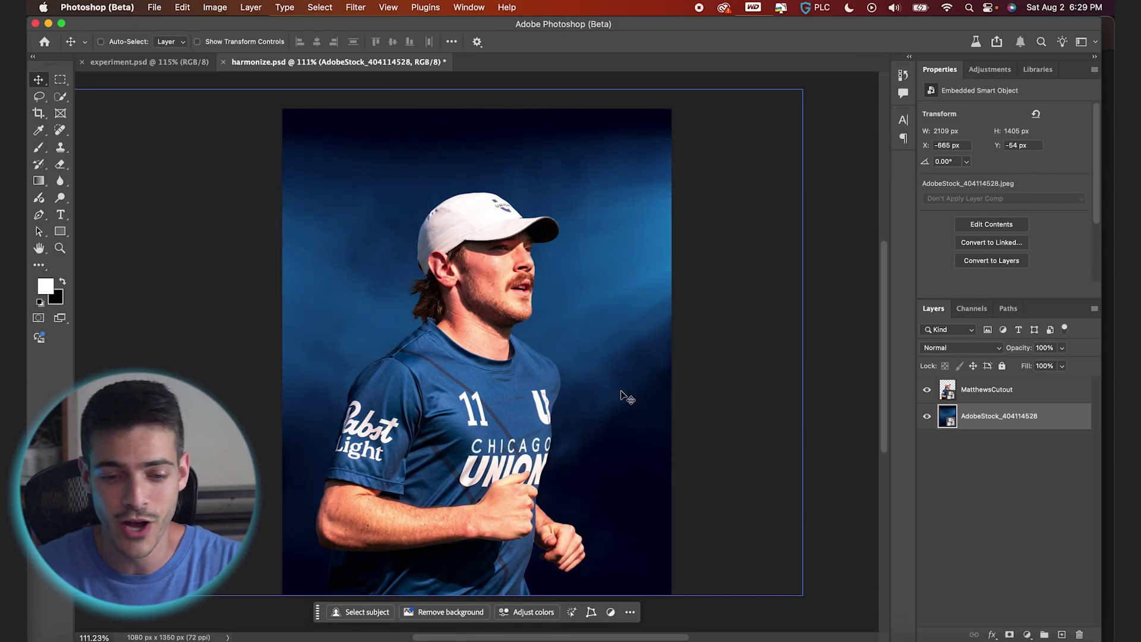
pyautogui.click(491, 255)
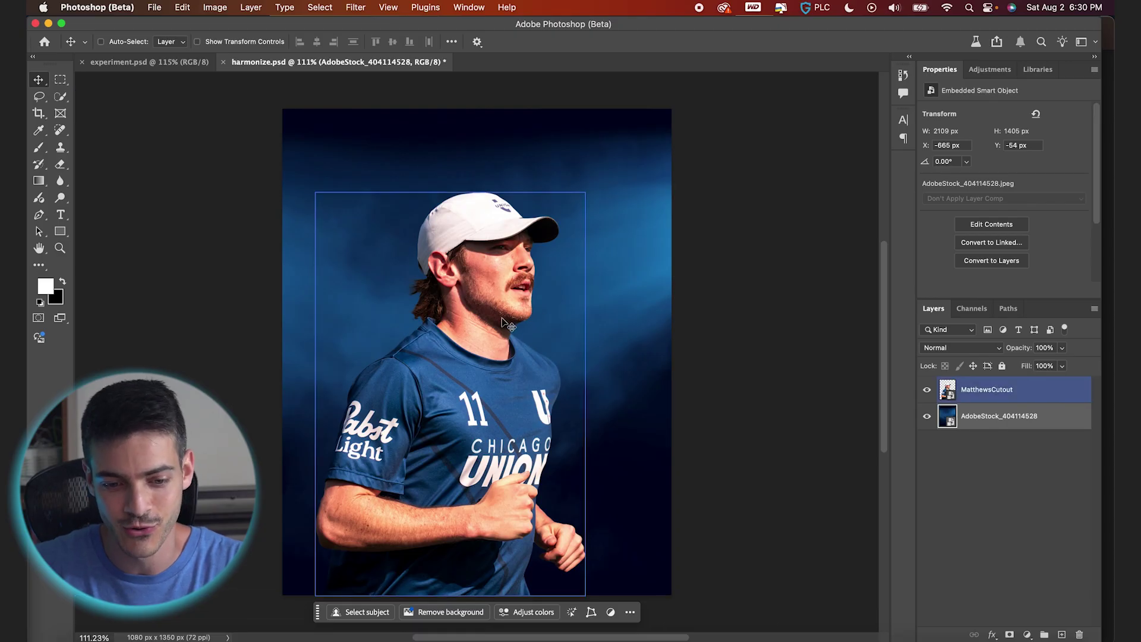
pyautogui.click(640, 261)
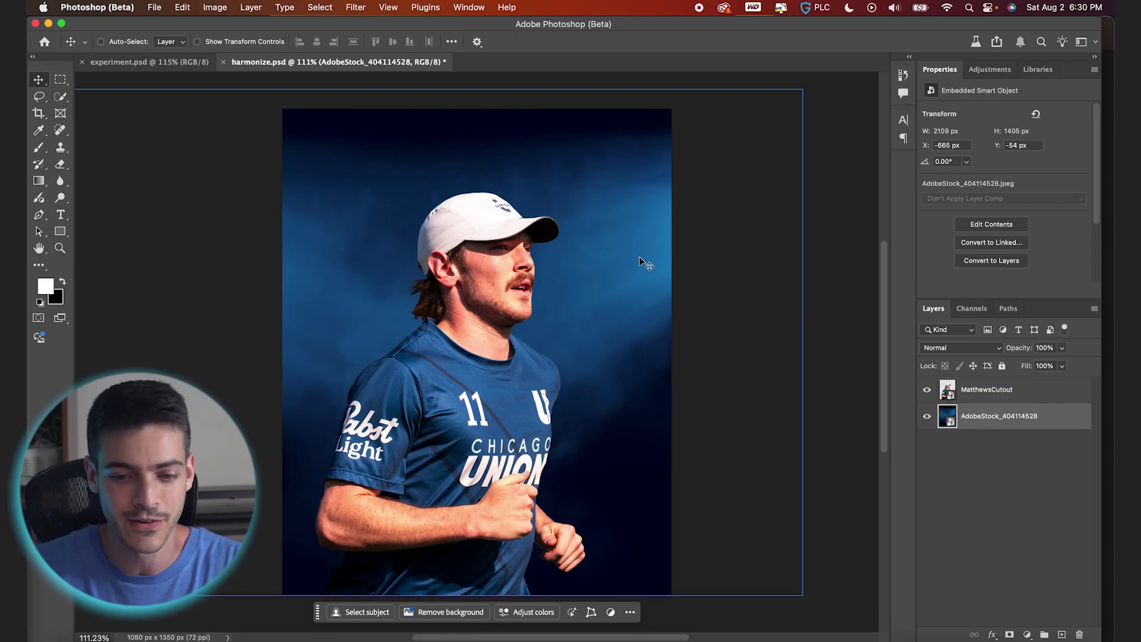
pyautogui.click(522, 285)
pyautogui.click(621, 262)
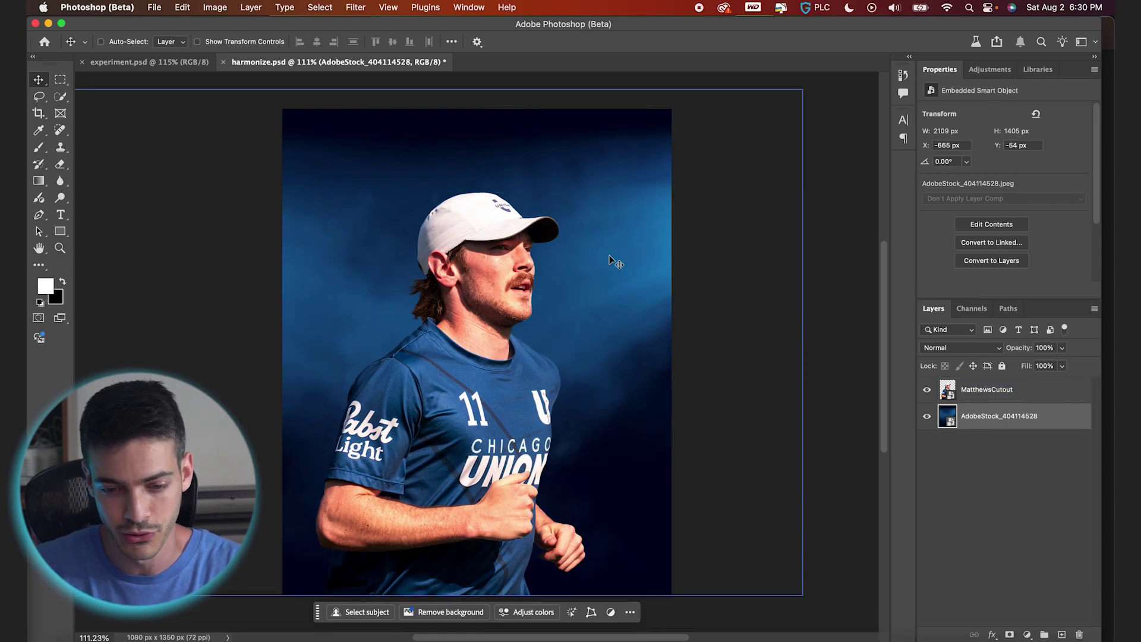
pyautogui.click(968, 397)
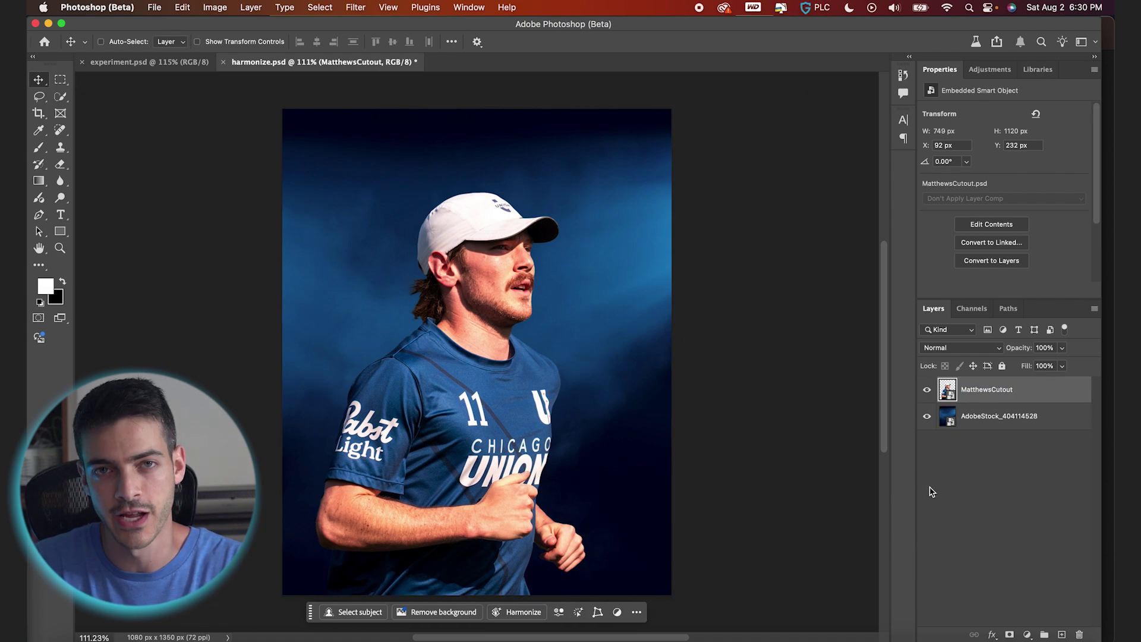
# In Creative Cloud, filter the Apps list to the Beta apps.
pyautogui.click(992, 635)
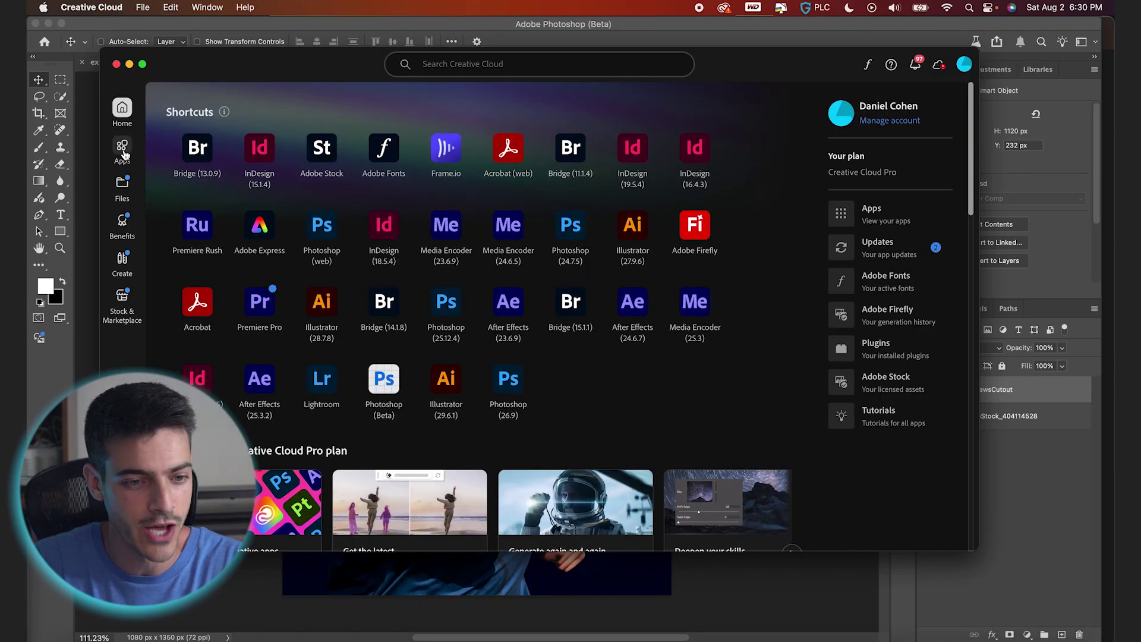
pyautogui.click(120, 148)
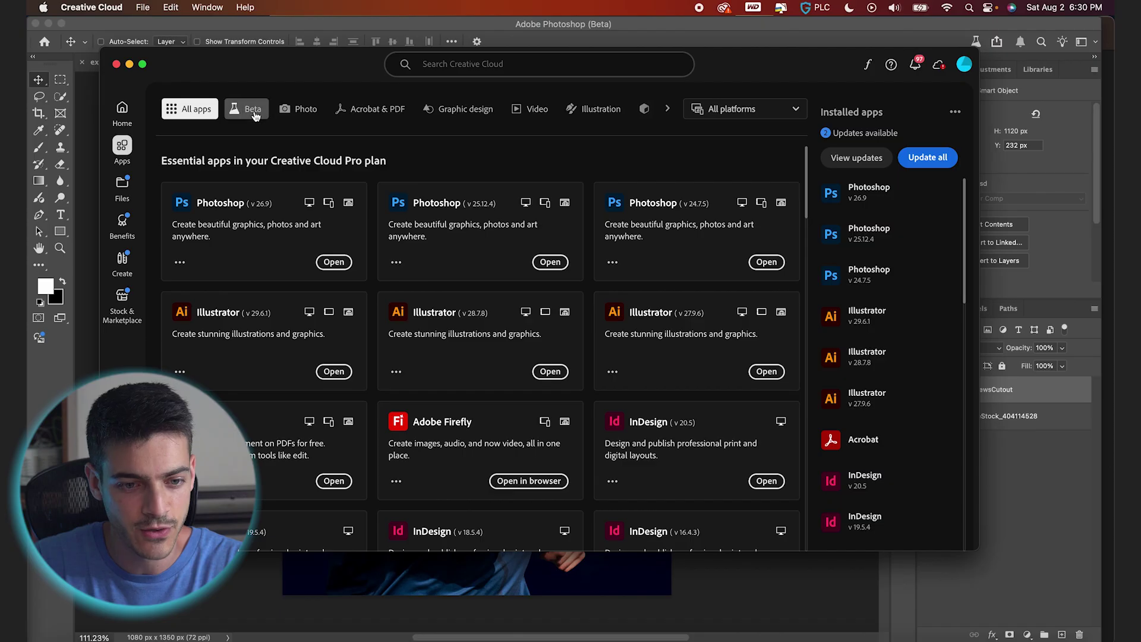
pyautogui.click(255, 113)
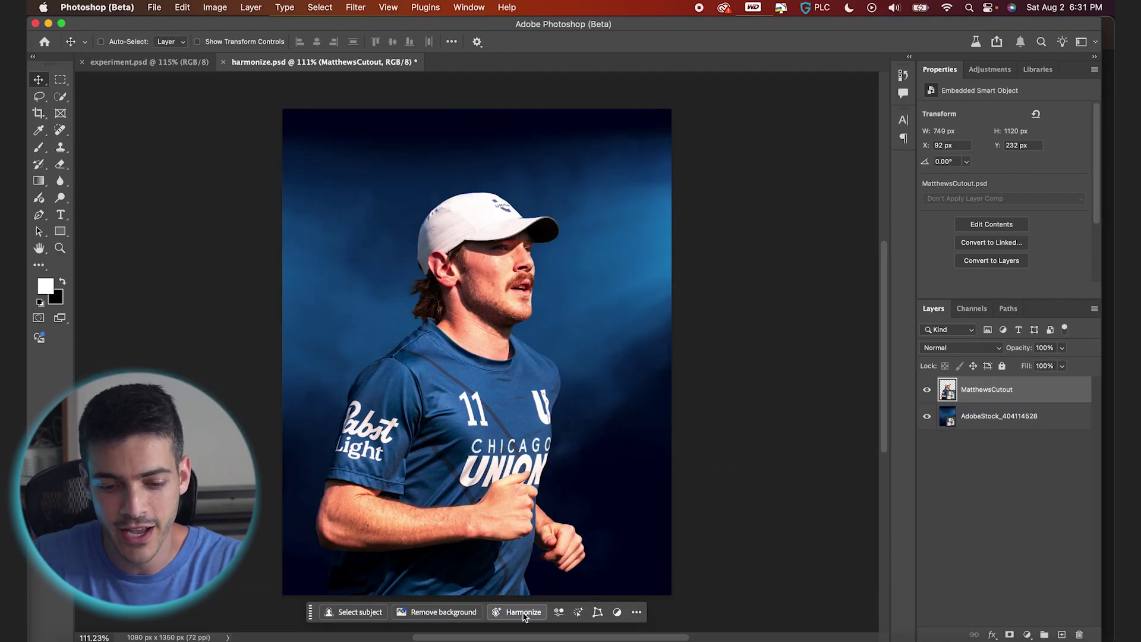
# Harmonize the MatthewsCutout player with the blue background and compare the Harmonized layer on and off.
pyautogui.click(523, 612)
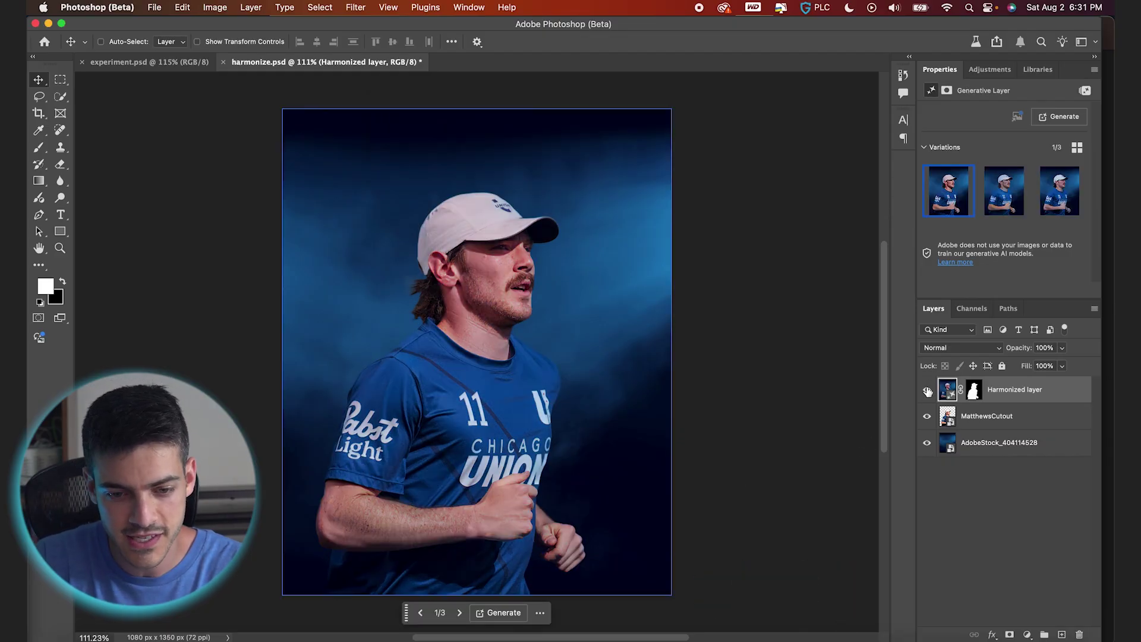
pyautogui.click(928, 390)
pyautogui.click(928, 390)
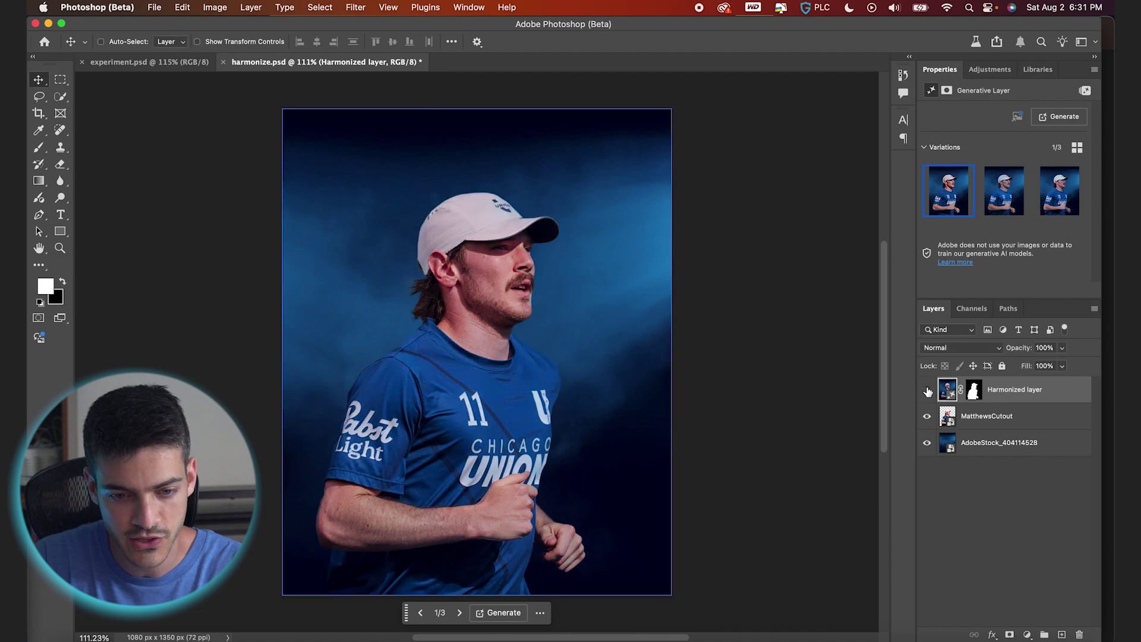
pyautogui.click(928, 390)
pyautogui.click(927, 390)
pyautogui.scroll(2, 526, 269)
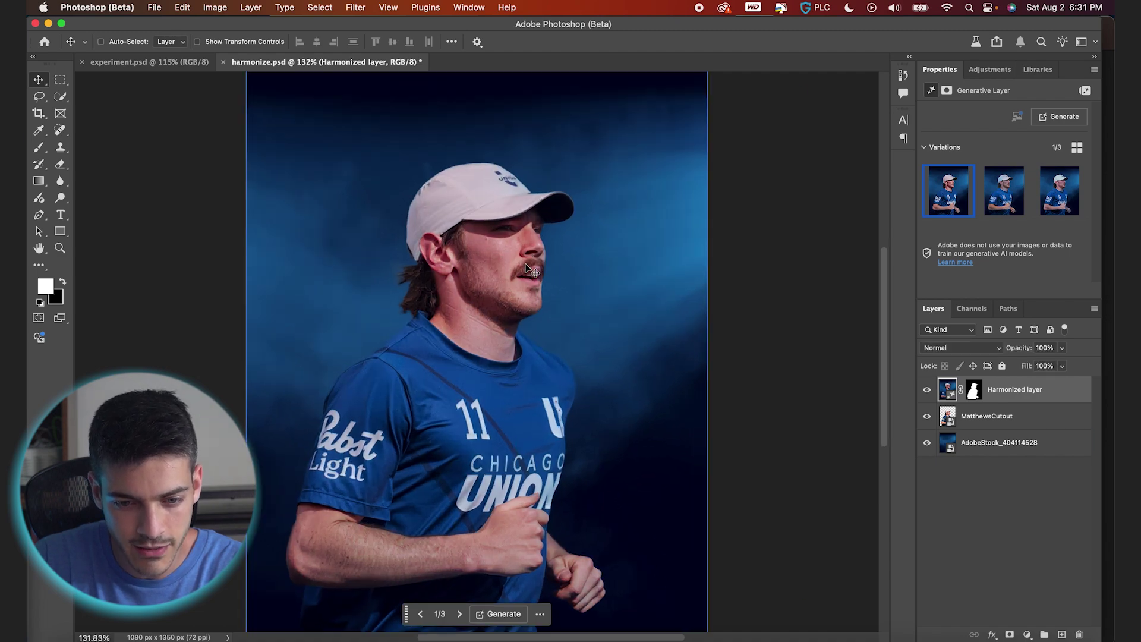
pyautogui.scroll(1, 526, 269)
pyautogui.scroll(-2, 535, 215)
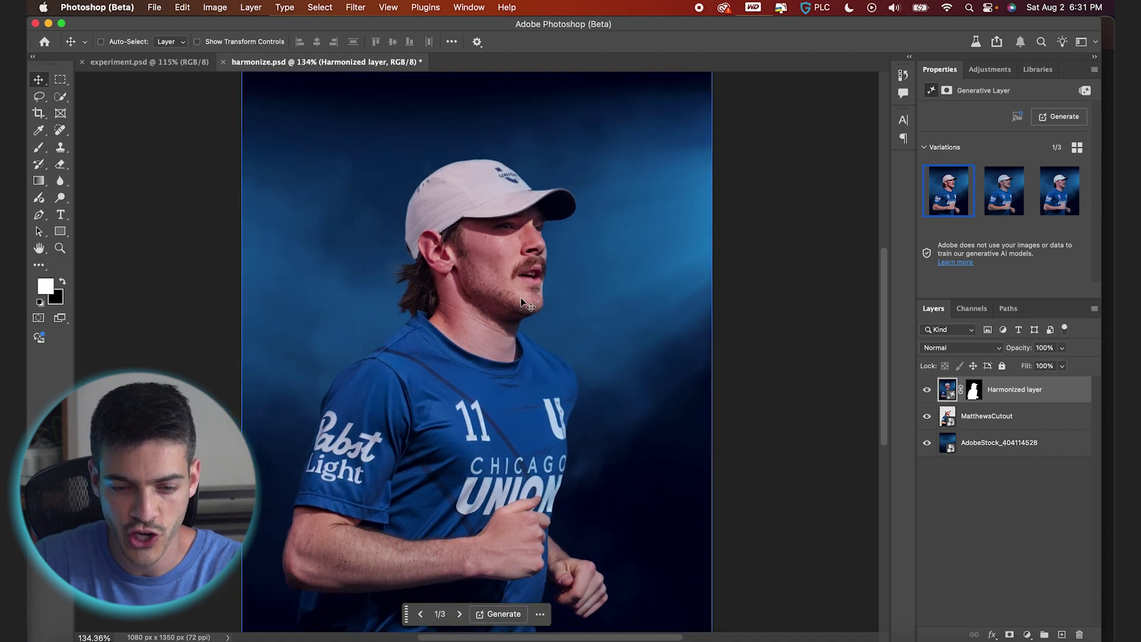
# Choose the third of three Harmonize variations.
pyautogui.keyDown('super'); pyautogui.click(755, 175); pyautogui.keyUp('super')
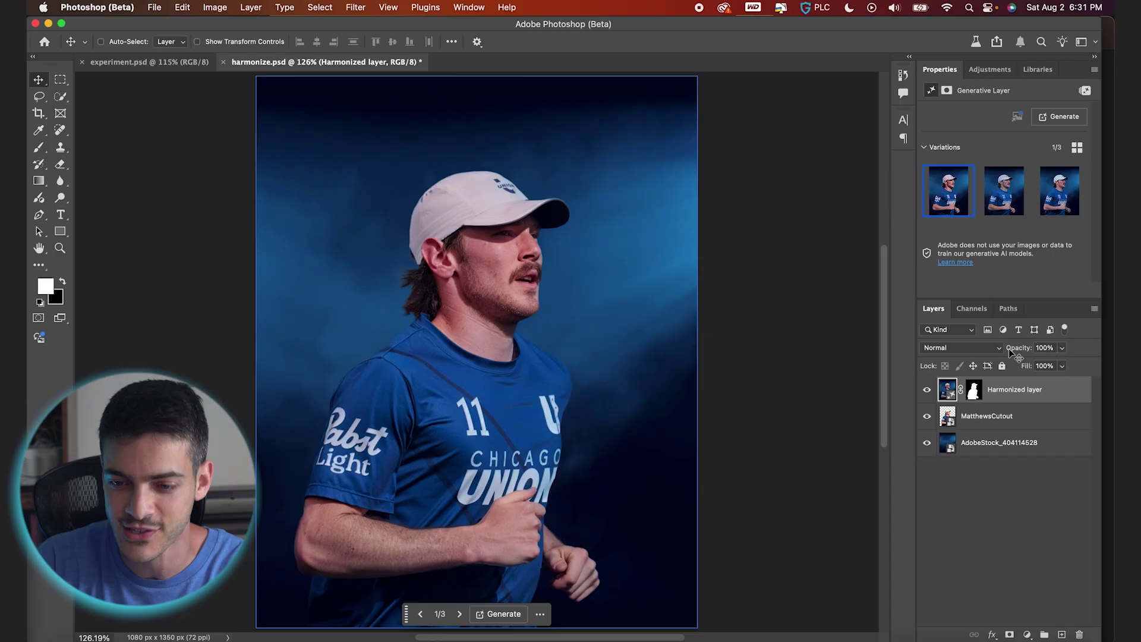
pyautogui.click(996, 207)
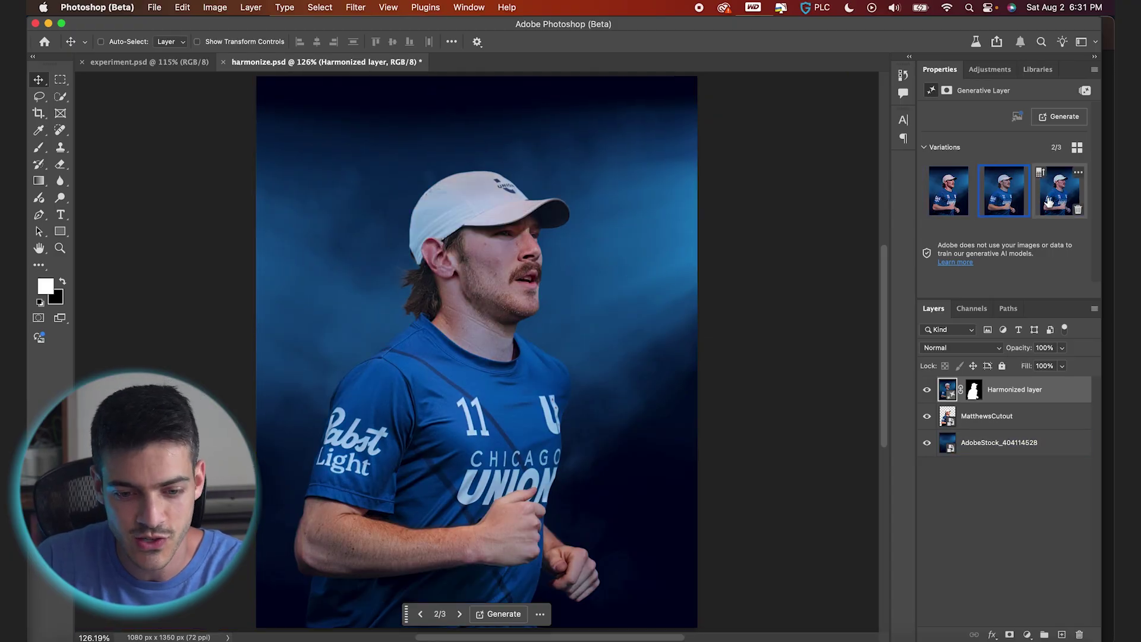
pyautogui.click(1049, 202)
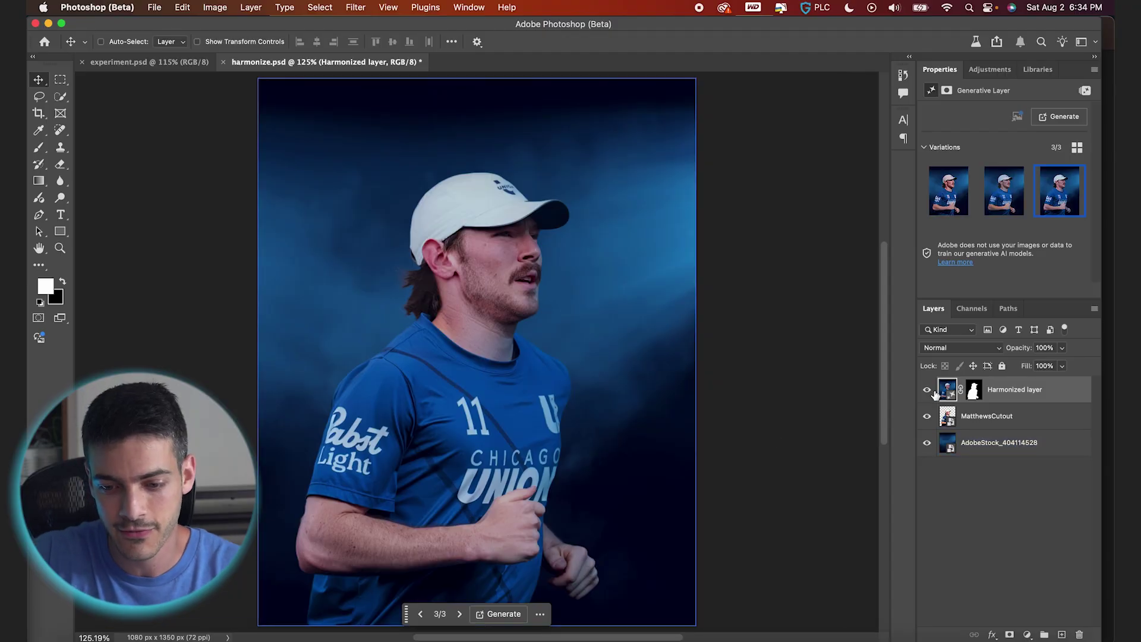
# Compare the harmonized player against the original cutout up close, then fit the image and show the Harmonized layer.
pyautogui.click(928, 390)
pyautogui.click(928, 390)
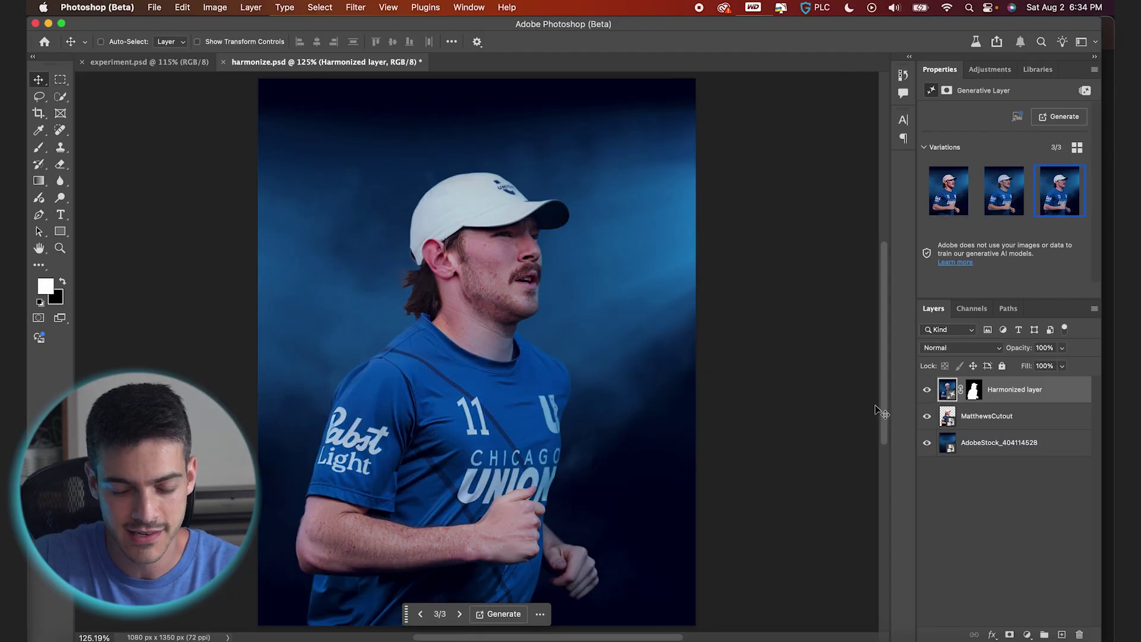
pyautogui.click(927, 390)
pyautogui.click(942, 417)
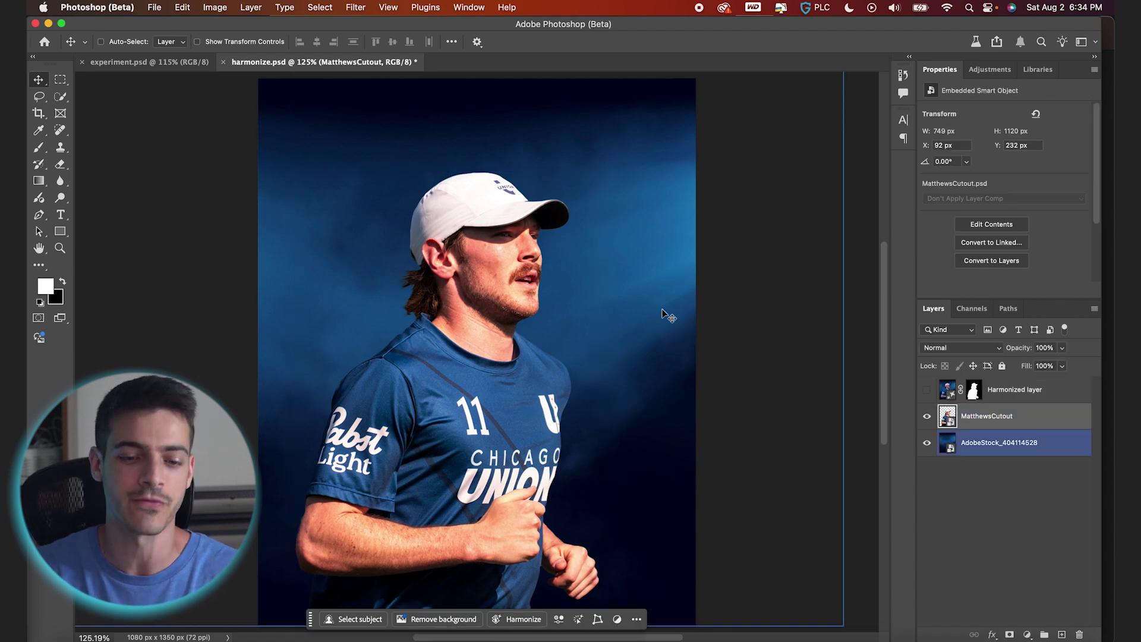
pyautogui.scroll(5, 485, 248)
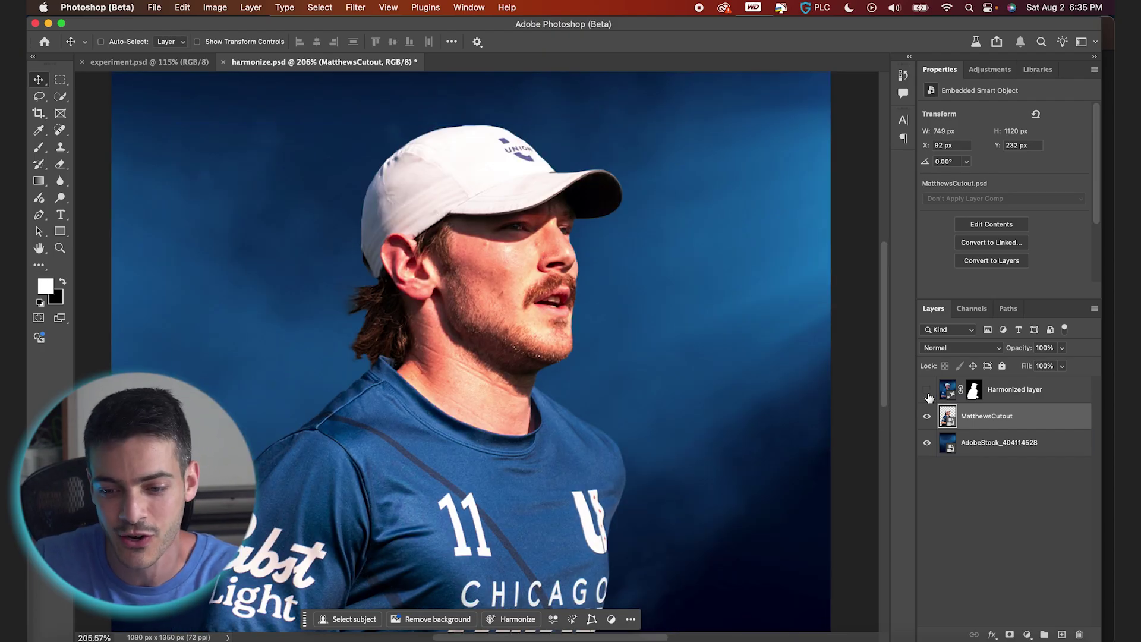
pyautogui.click(928, 392)
pyautogui.scroll(-2, 709, 452)
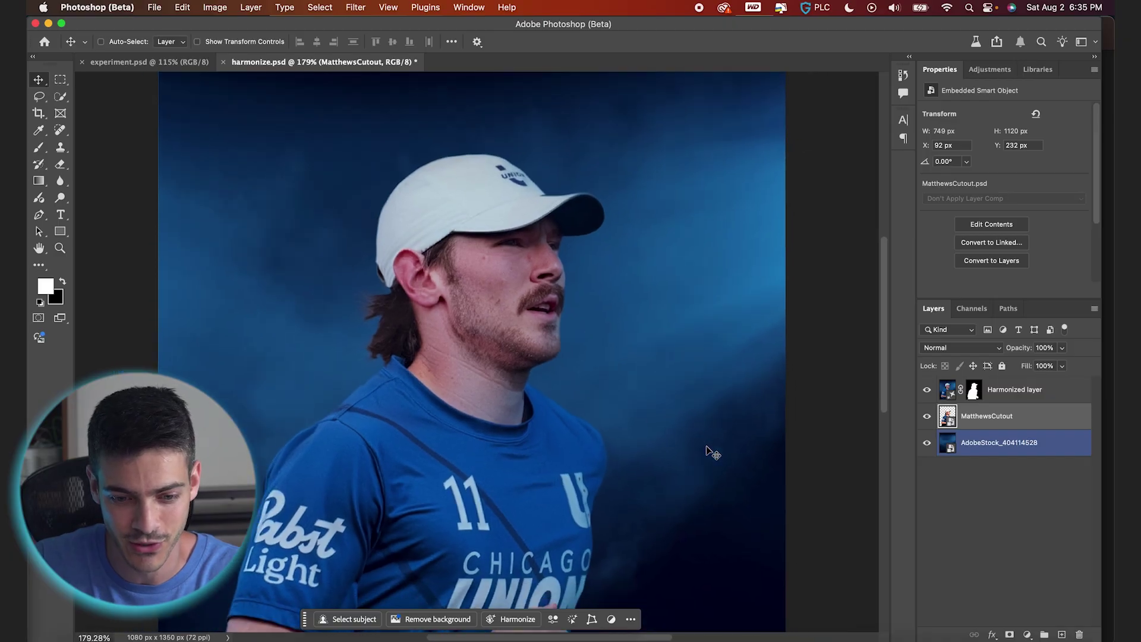
pyautogui.scroll(6, 708, 451)
pyautogui.keyDown('super'); pyautogui.click(583, 428); pyautogui.keyUp('super')
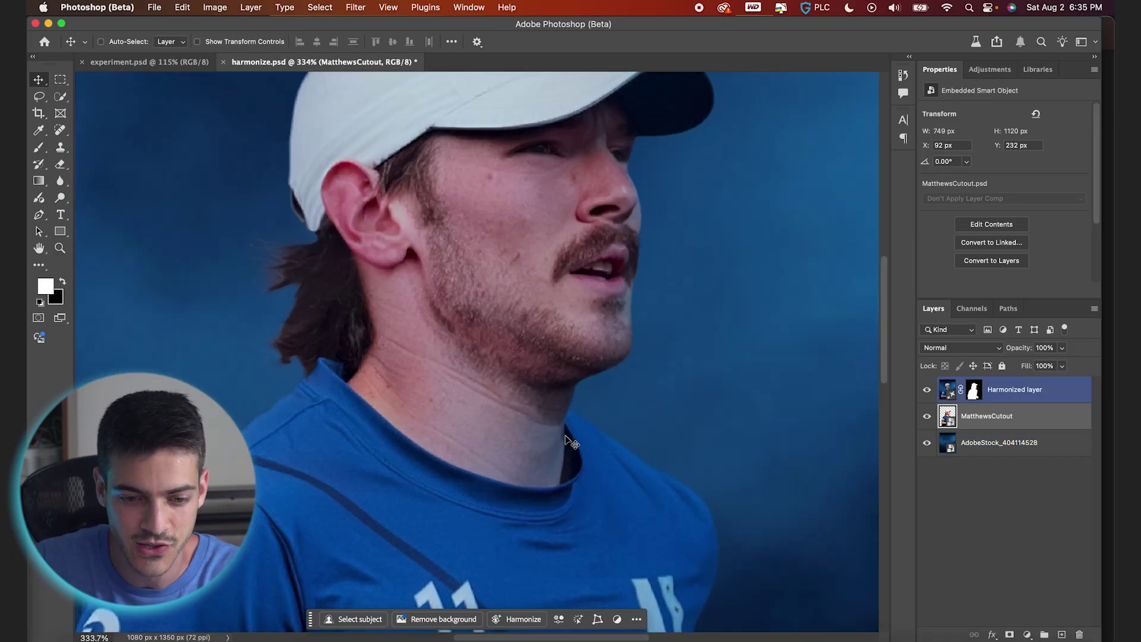
pyautogui.scroll(2, 570, 441)
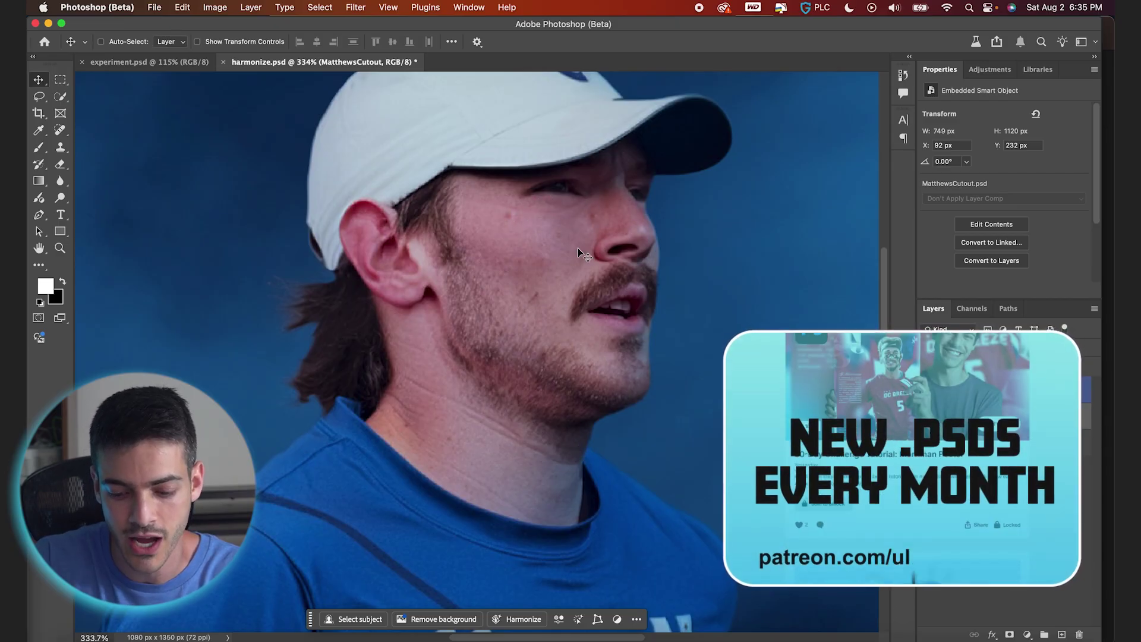
pyautogui.press('super+0')
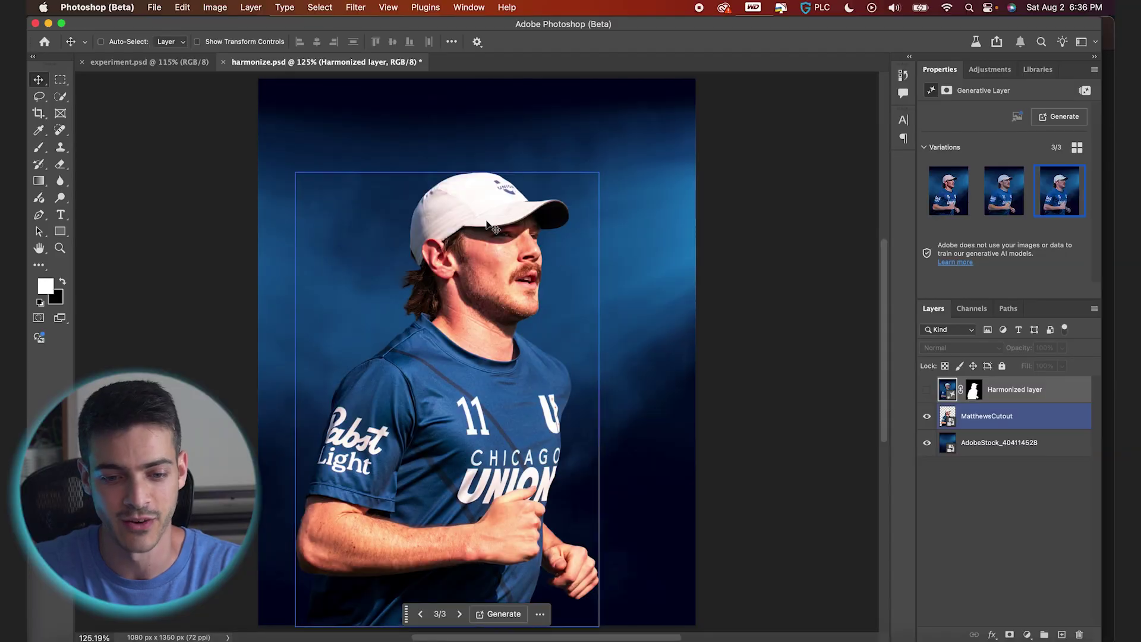
pyautogui.click(923, 390)
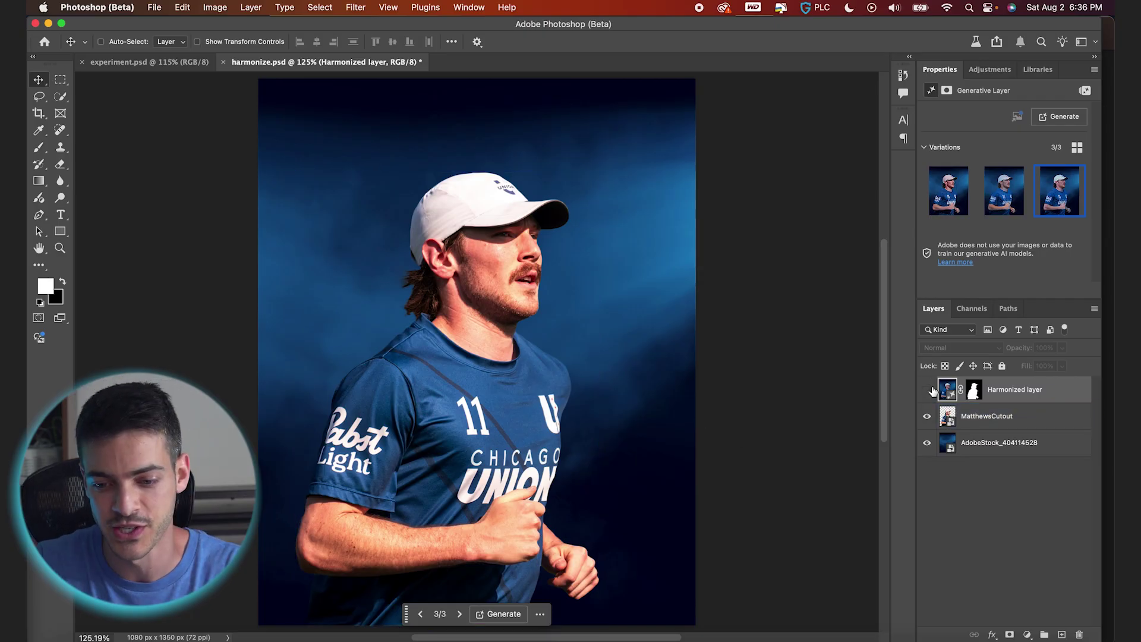
# Group the Harmonized layer into Group 1 and load the MatthewsCutout outline as a selection.
pyautogui.click(928, 390)
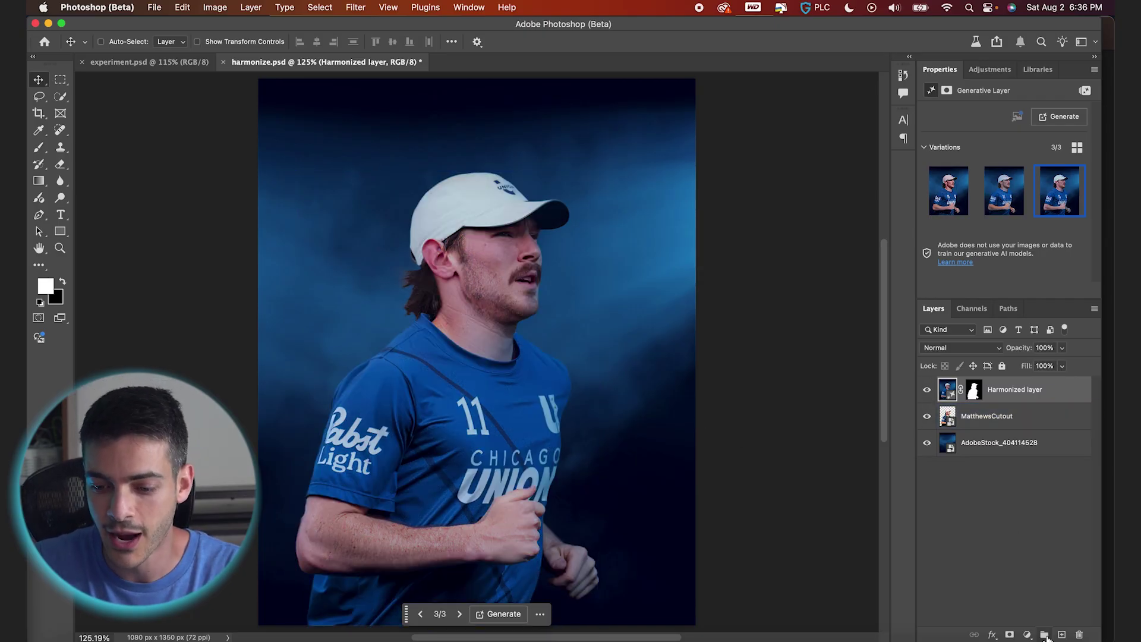
pyautogui.click(1044, 635)
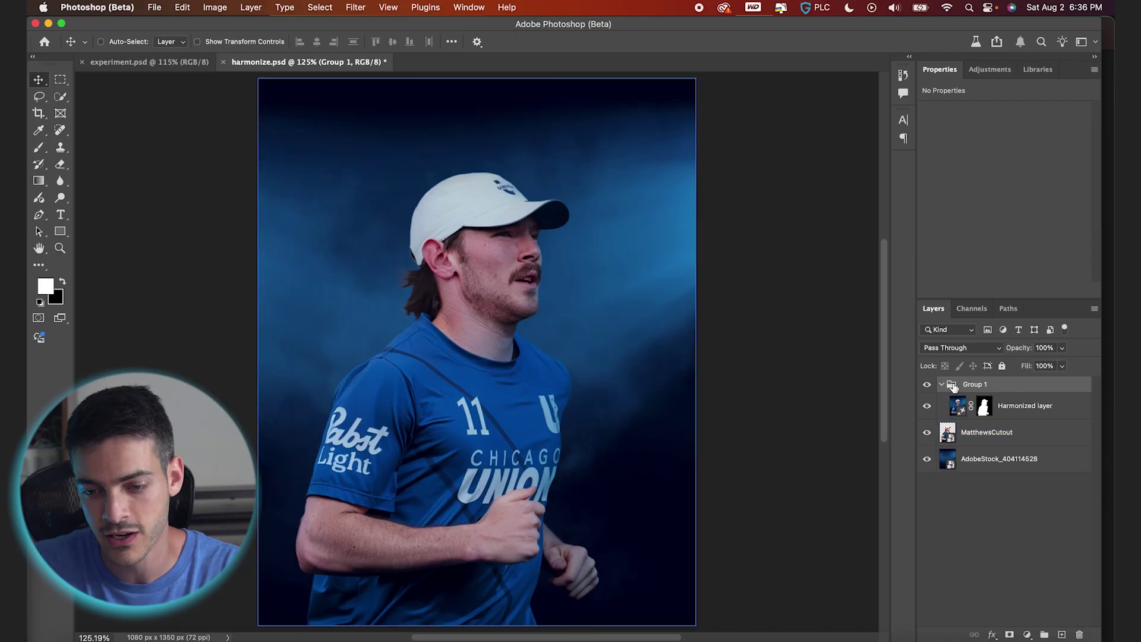
pyautogui.click(954, 447)
pyautogui.click(953, 441)
pyautogui.keyDown('super'); pyautogui.click(950, 438); pyautogui.keyUp('super')
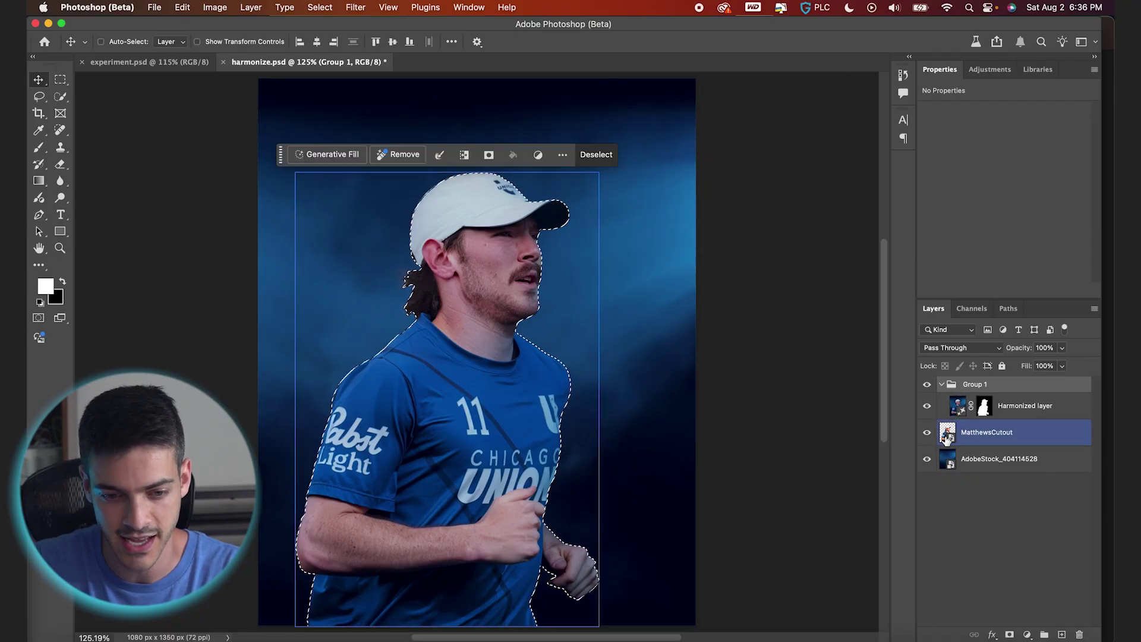
# Add a layer mask to Group 1 shaped to the player's outline.
pyautogui.keyDown('super'); pyautogui.click(949, 438); pyautogui.keyUp('super')
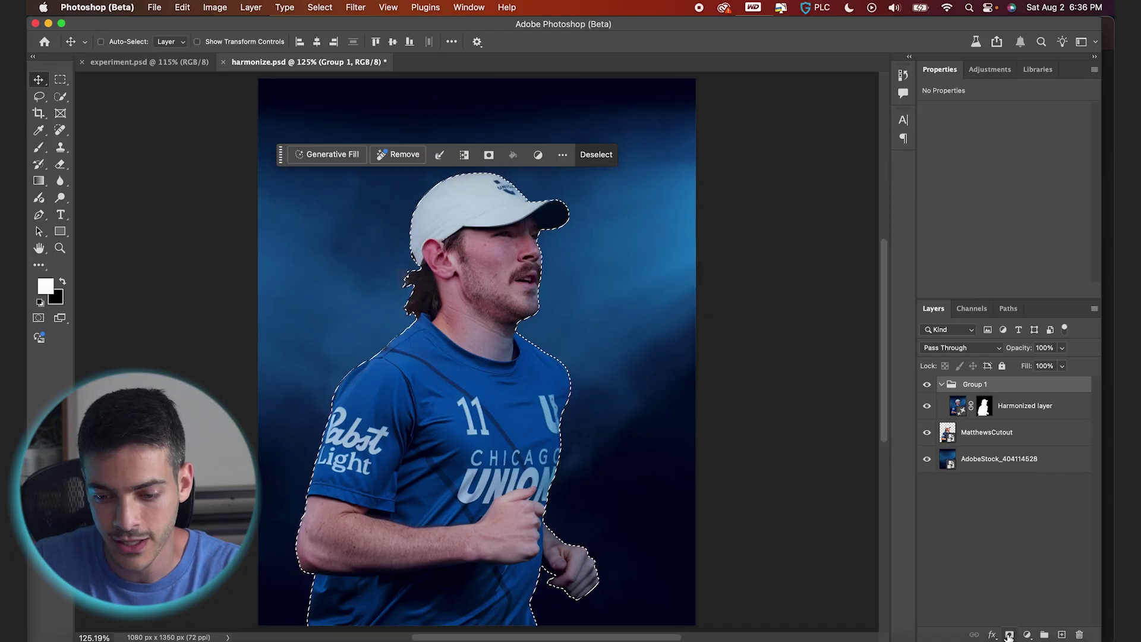
pyautogui.click(1010, 635)
pyautogui.click(976, 394)
pyautogui.click(984, 417)
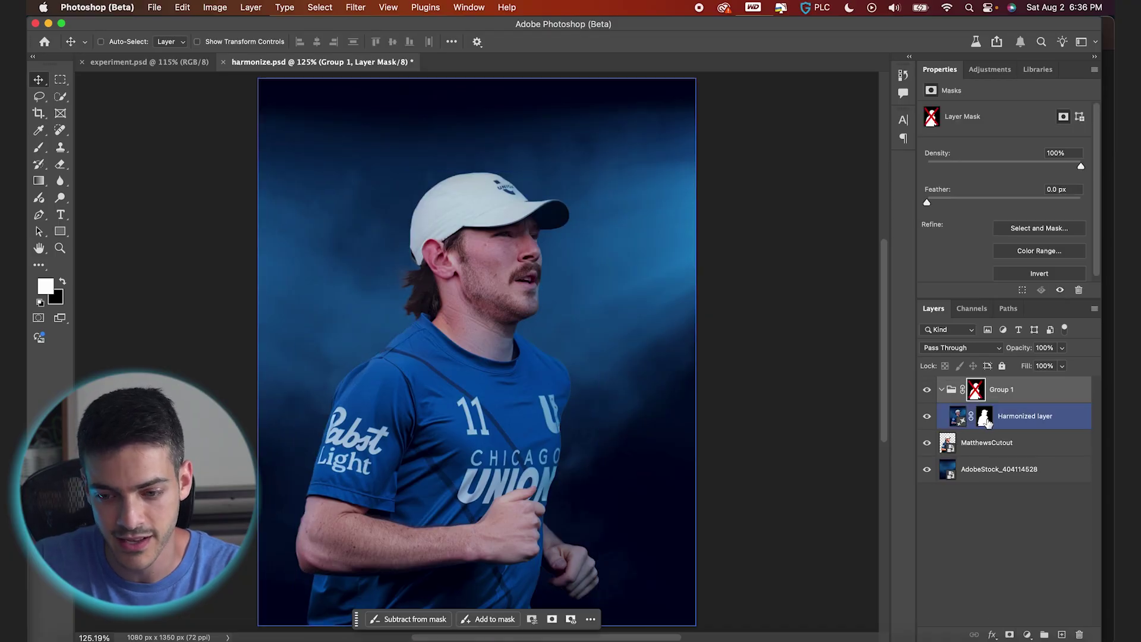
pyautogui.keyDown('super'); pyautogui.click(983, 416); pyautogui.keyUp('super')
pyautogui.scroll(3, 464, 232)
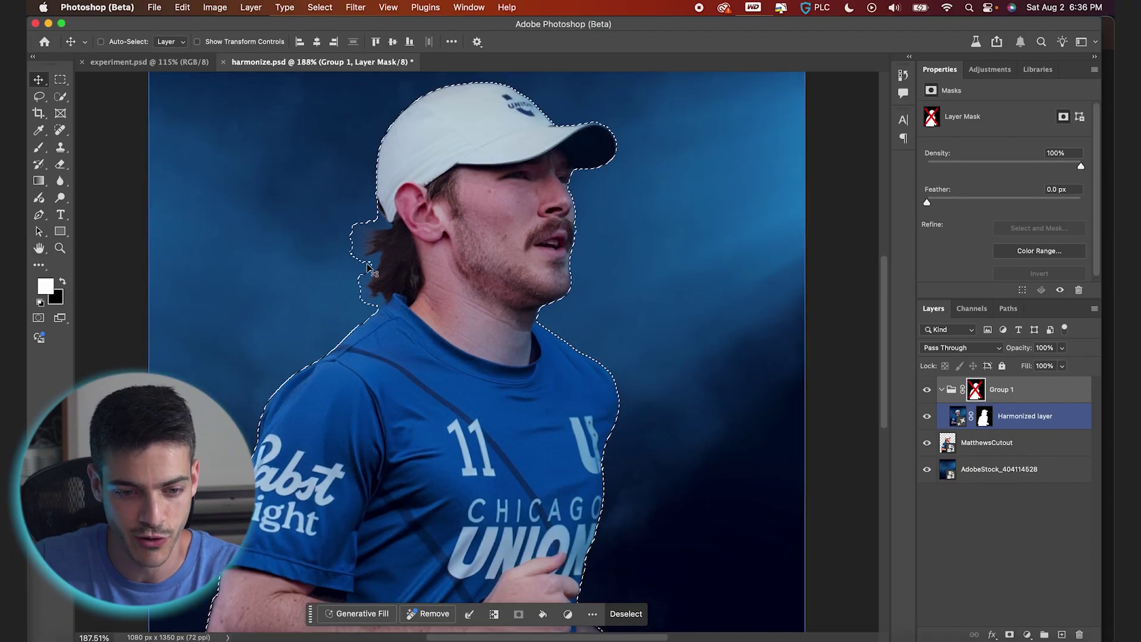
pyautogui.scroll(3, 464, 238)
pyautogui.keyDown('super'); pyautogui.click(326, 292); pyautogui.keyUp('super')
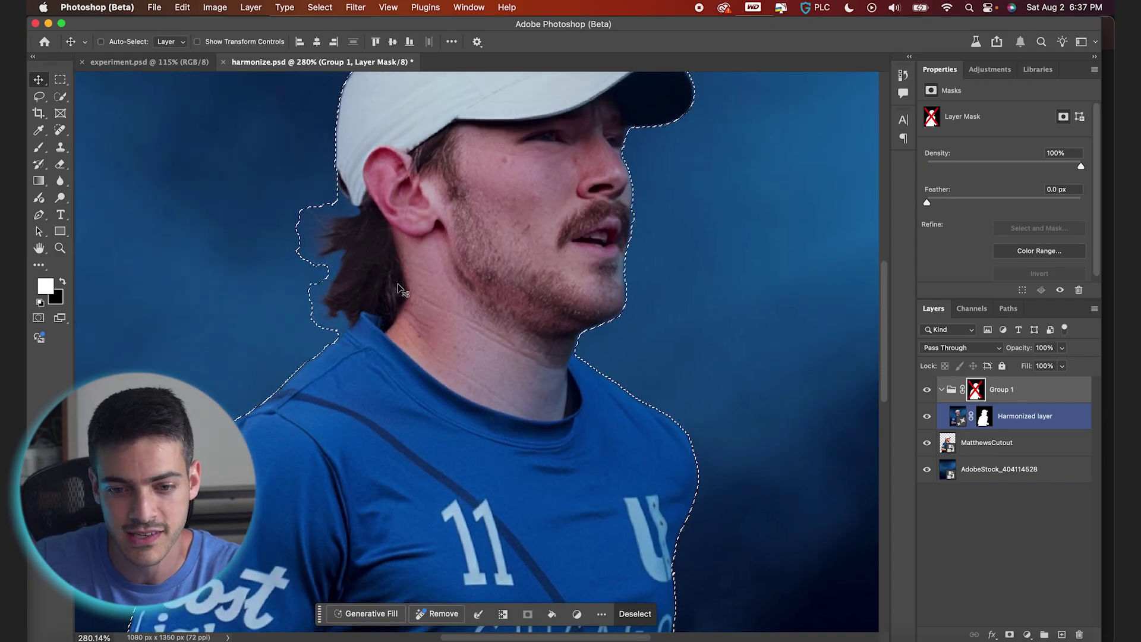
# Deselect, fit the image in the window, and reselect the Harmonized layer.
pyautogui.keyDown('super'); pyautogui.click(940, 447); pyautogui.keyUp('super')
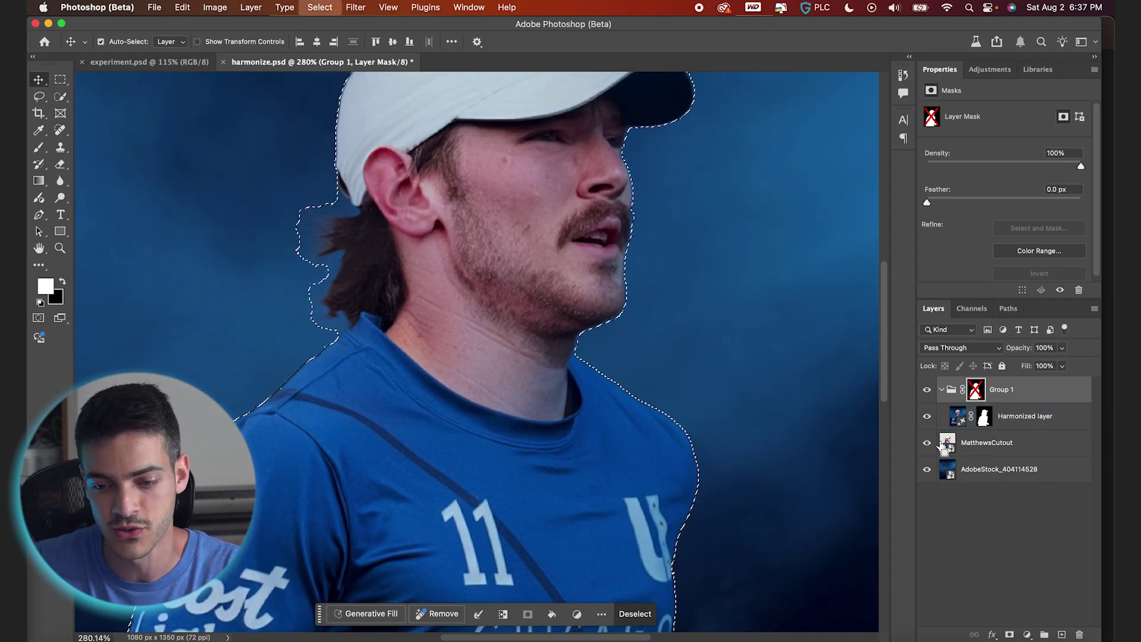
pyautogui.press('super+d')
pyautogui.click(691, 440)
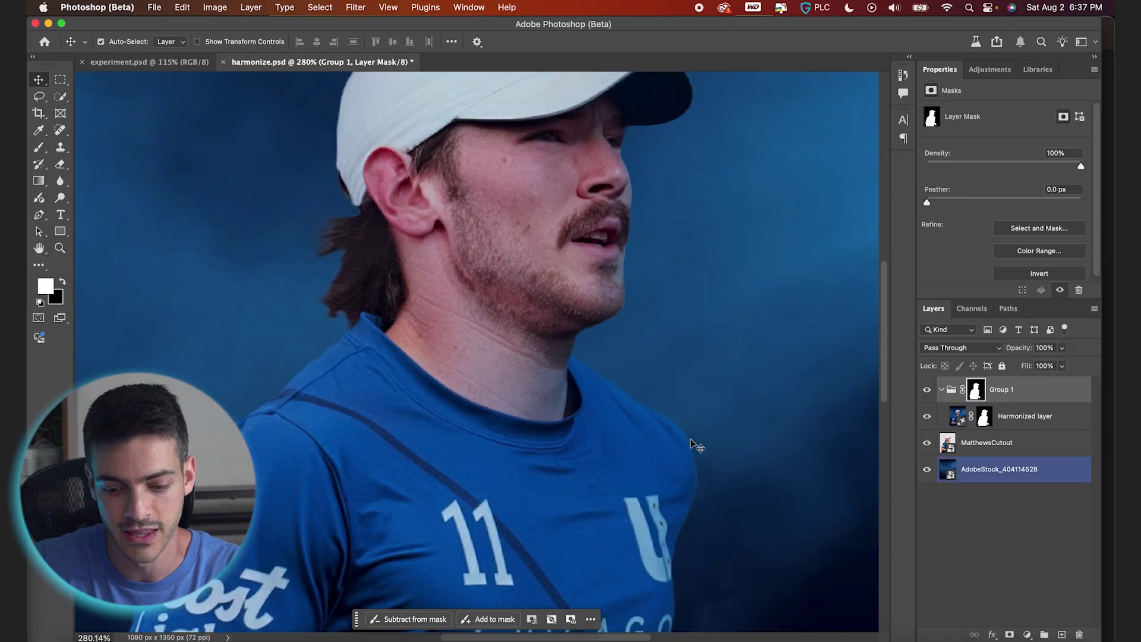
pyautogui.press('super+0')
pyautogui.click(950, 416)
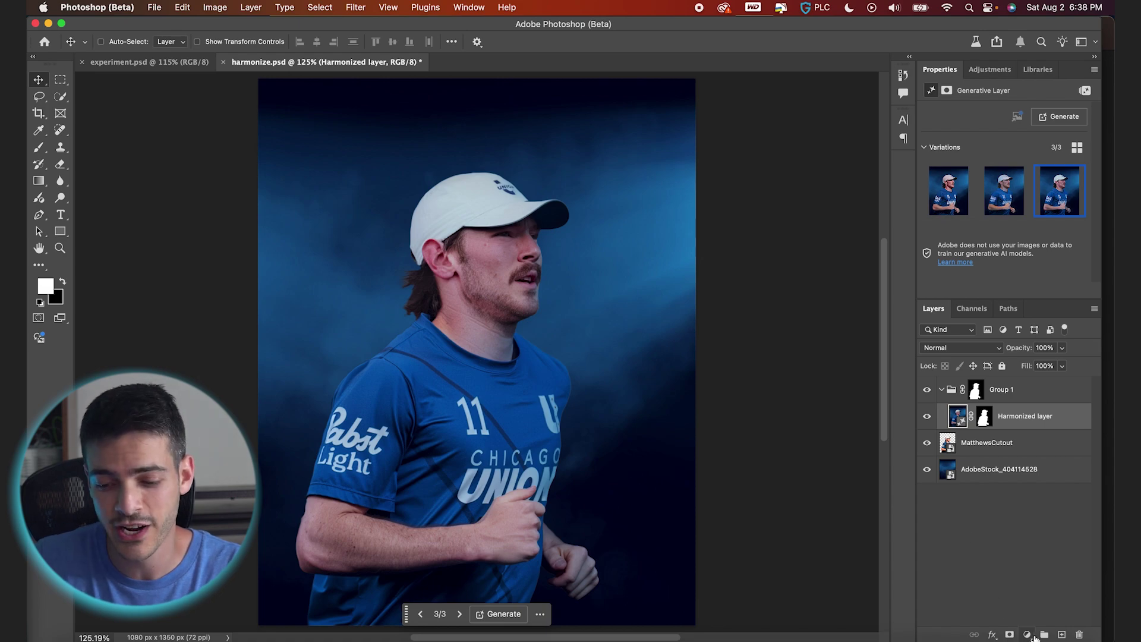
# Add an Exposure adjustment at -1.85 inside Group 1.
pyautogui.click(1031, 636)
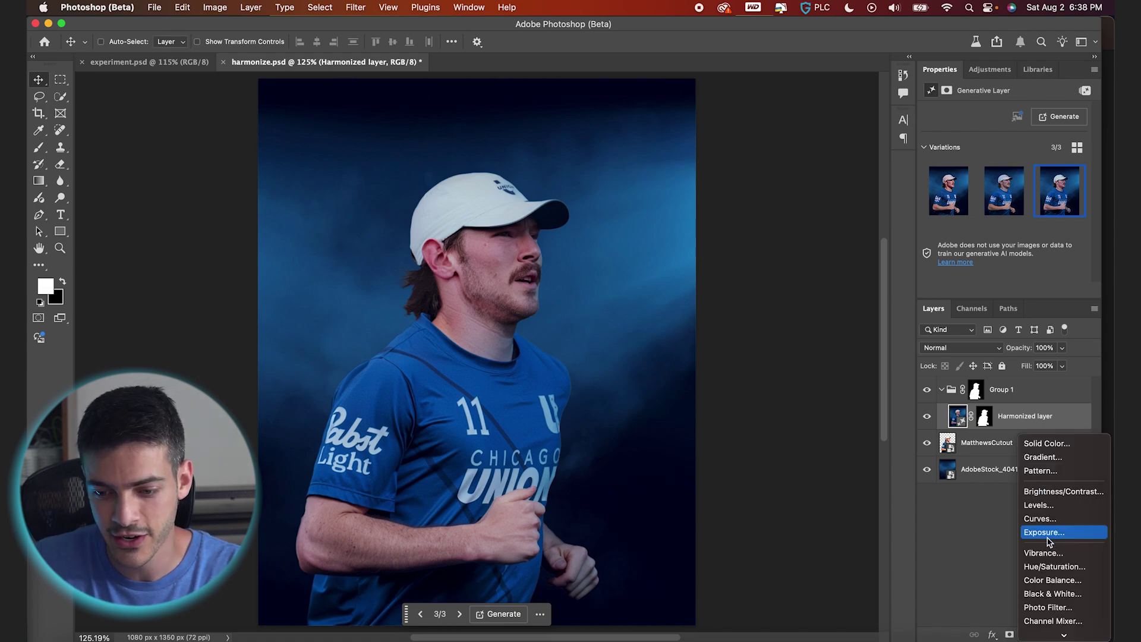
pyautogui.click(1047, 534)
pyautogui.moveTo(1004, 143); pyautogui.dragTo(983, 143)
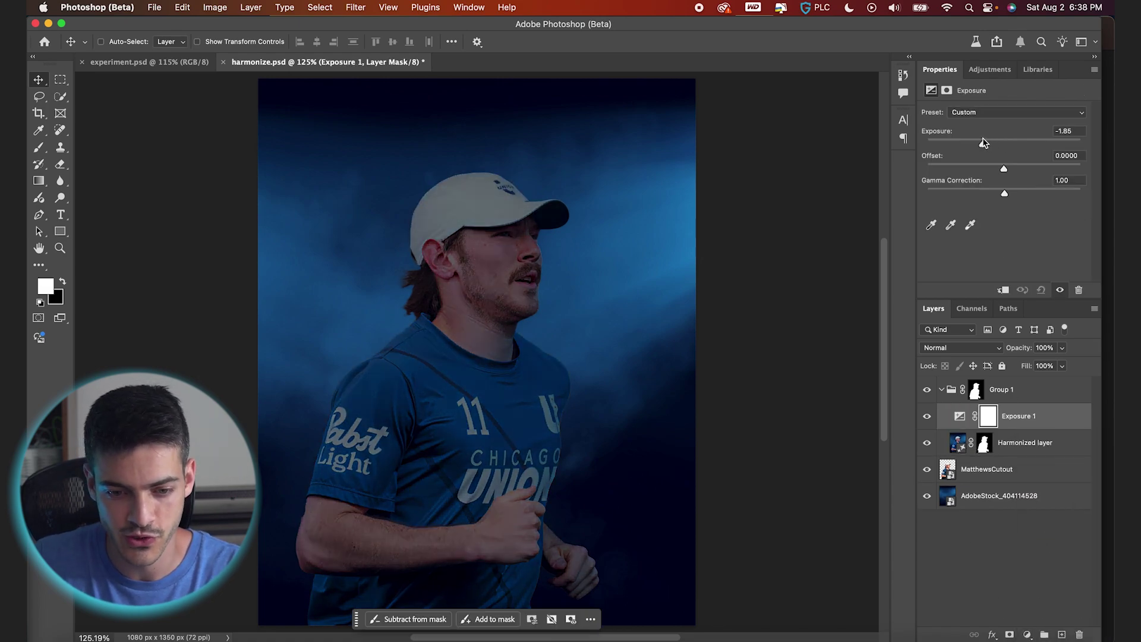
pyautogui.hotkey('alt', '[')
pyautogui.hotkey('alt', '[')
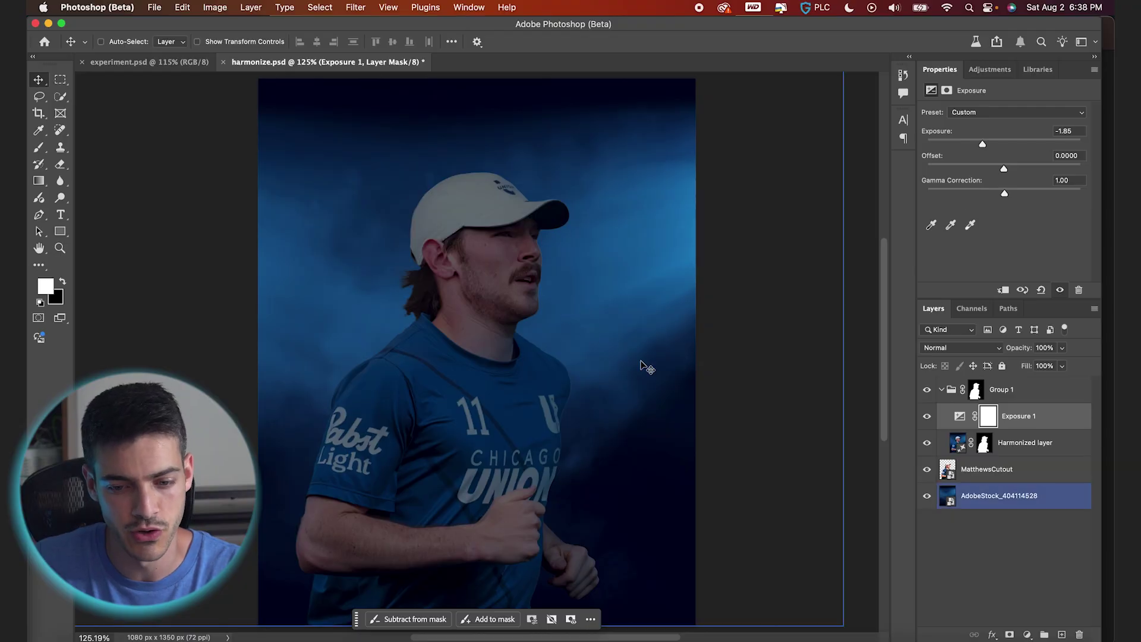
# Paint black on the Exposure 1 mask to remove darkening from the player's right side.
pyautogui.click(992, 420)
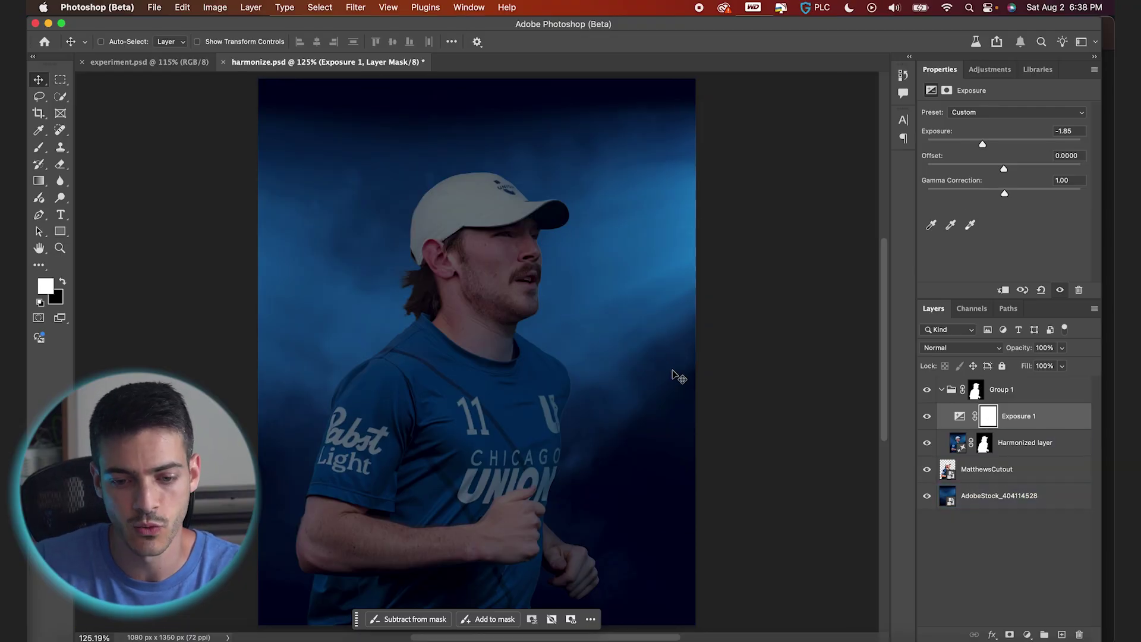
pyautogui.press('b')
pyautogui.press('x')
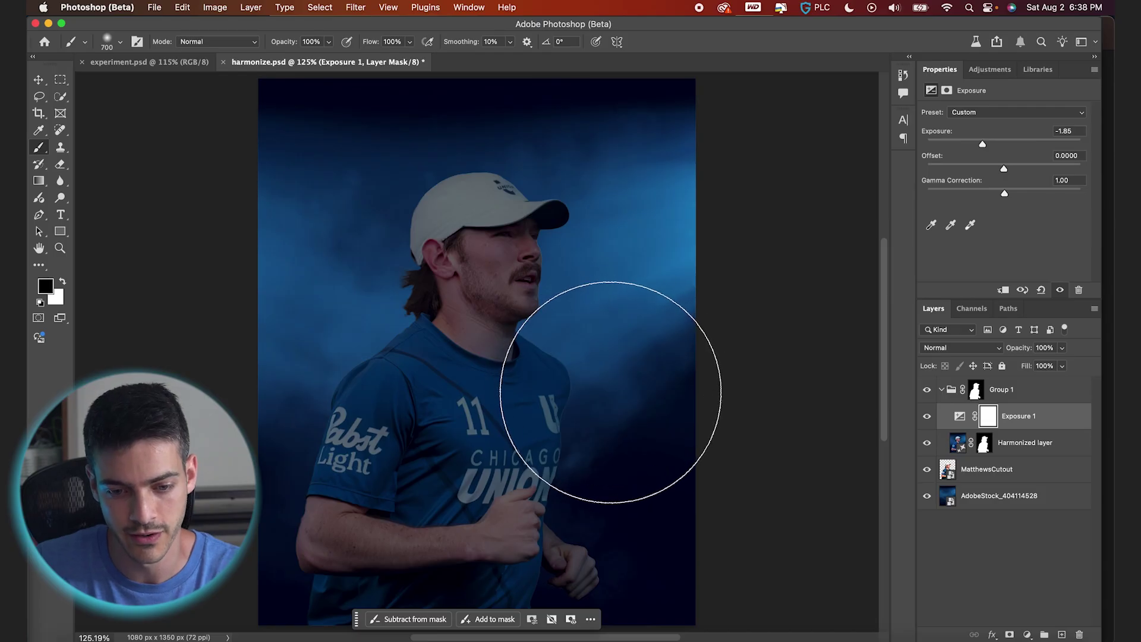
pyautogui.moveTo(612, 393); pyautogui.dragTo(664, 468)
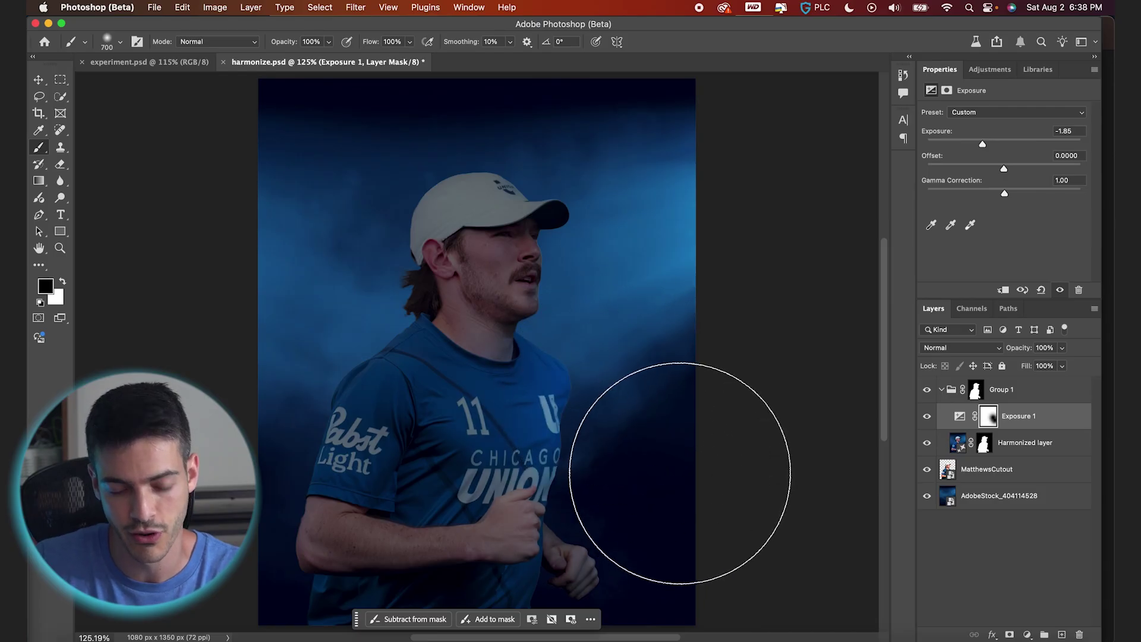
# Resize the masking brush to 300, 125, then 700 px.
pyautogui.press('[')
pyautogui.press('[')
pyautogui.press('[')
pyautogui.press('[')
pyautogui.press('[')
pyautogui.press('[')
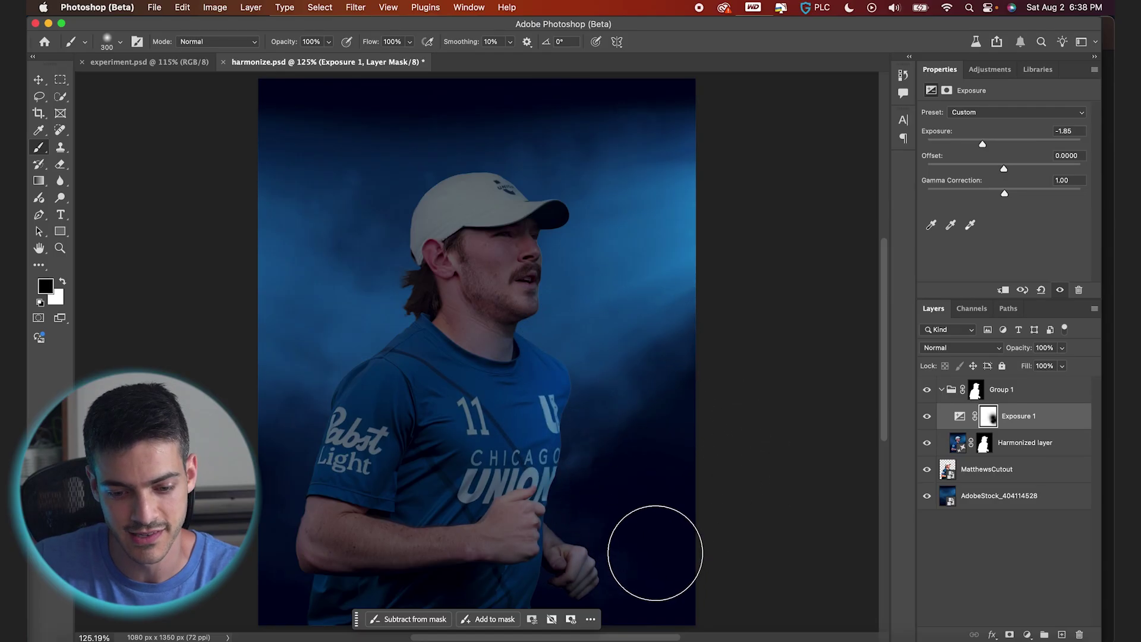
pyautogui.press('[')
pyautogui.press('[')
pyautogui.press('[')
pyautogui.press('[')
pyautogui.press('[')
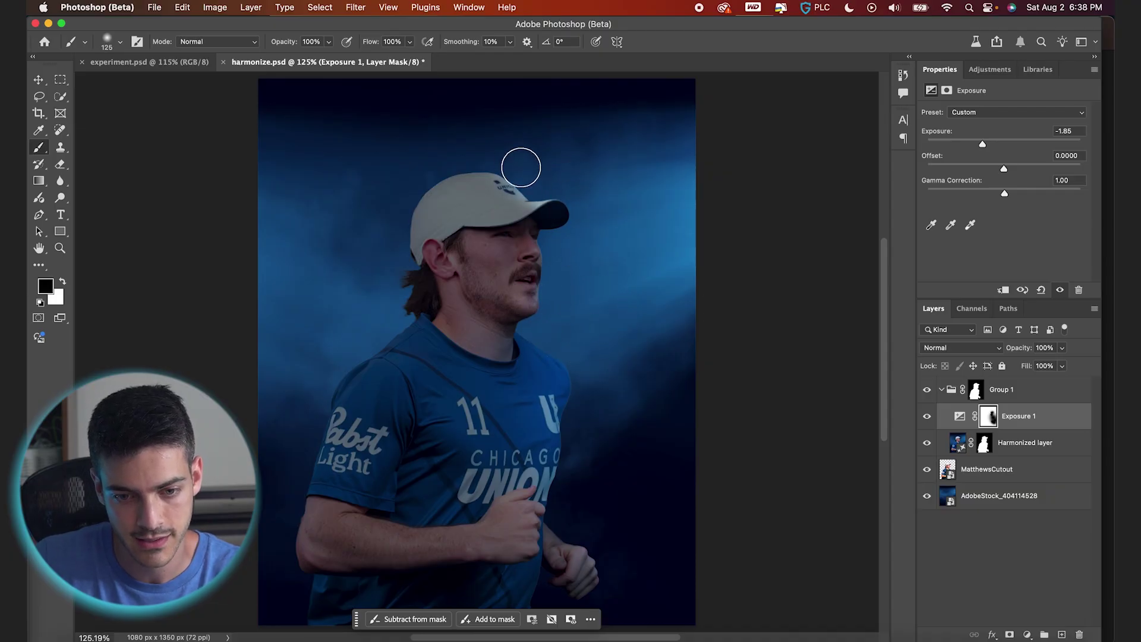
pyautogui.press(']')
pyautogui.press(']')
pyautogui.press(']')
pyautogui.press(']')
pyautogui.press(']')
pyautogui.press(']')
pyautogui.press(']')
pyautogui.press(']')
pyautogui.press(']')
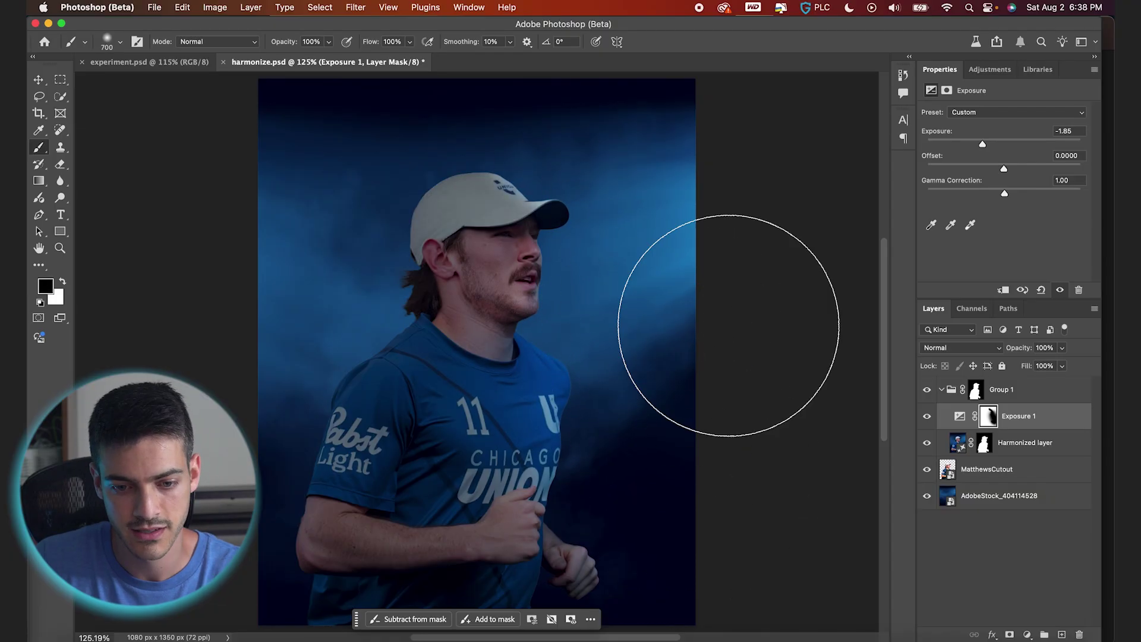
pyautogui.scroll(-1, 731, 324)
# Deepen Exposure 1 to -2.46 and turn the adjustment back on.
pyautogui.click(960, 416)
pyautogui.moveTo(983, 144); pyautogui.dragTo(975, 144)
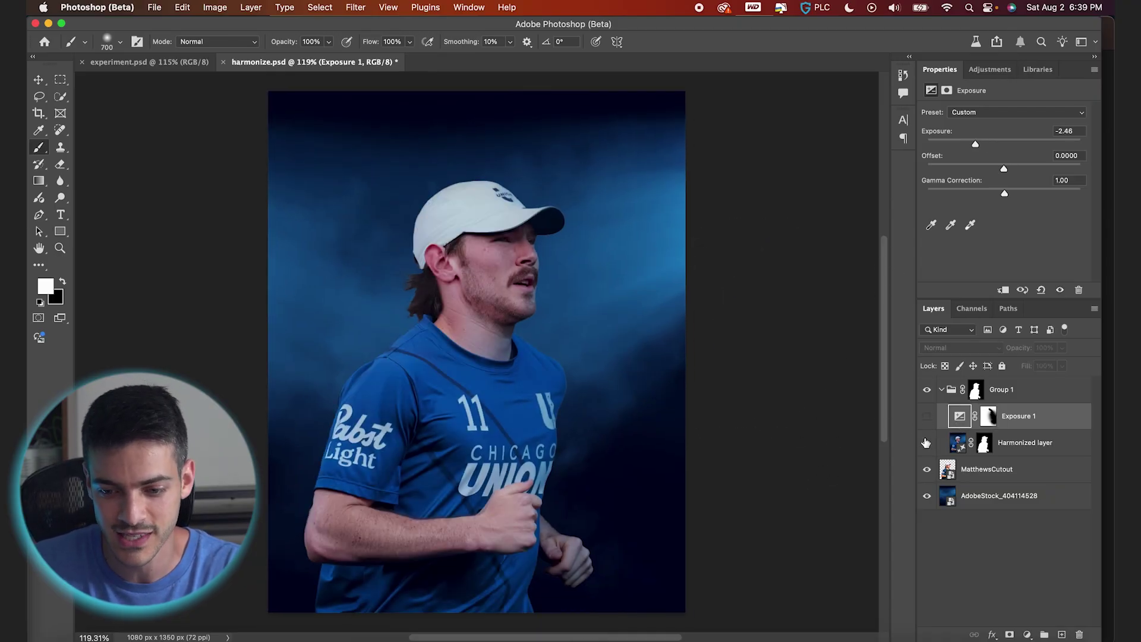
pyautogui.click(928, 424)
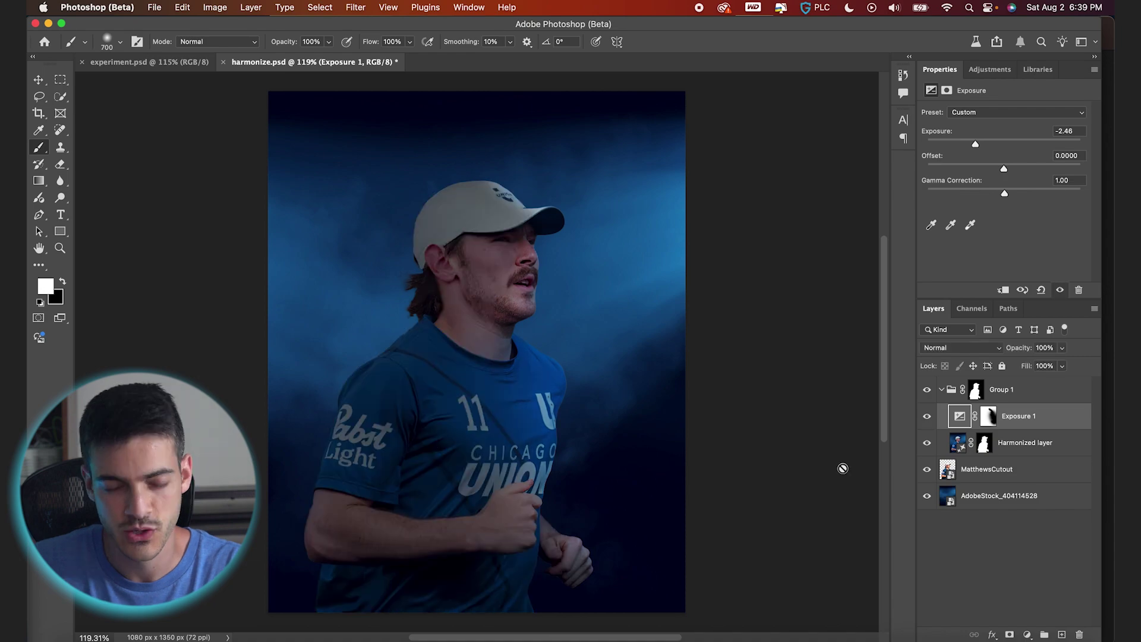
pyautogui.click(1027, 634)
# Add a Curves adjustment with two RGB points, pulling the lower midtones slightly darker.
pyautogui.click(1054, 520)
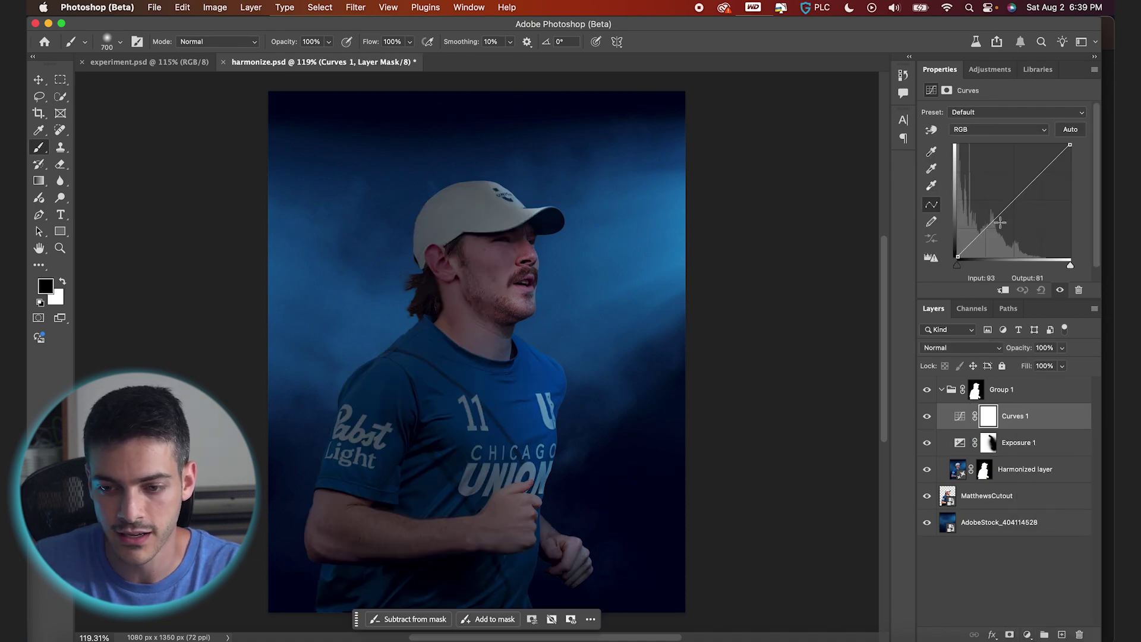
pyautogui.moveTo(998, 219); pyautogui.dragTo(1001, 227)
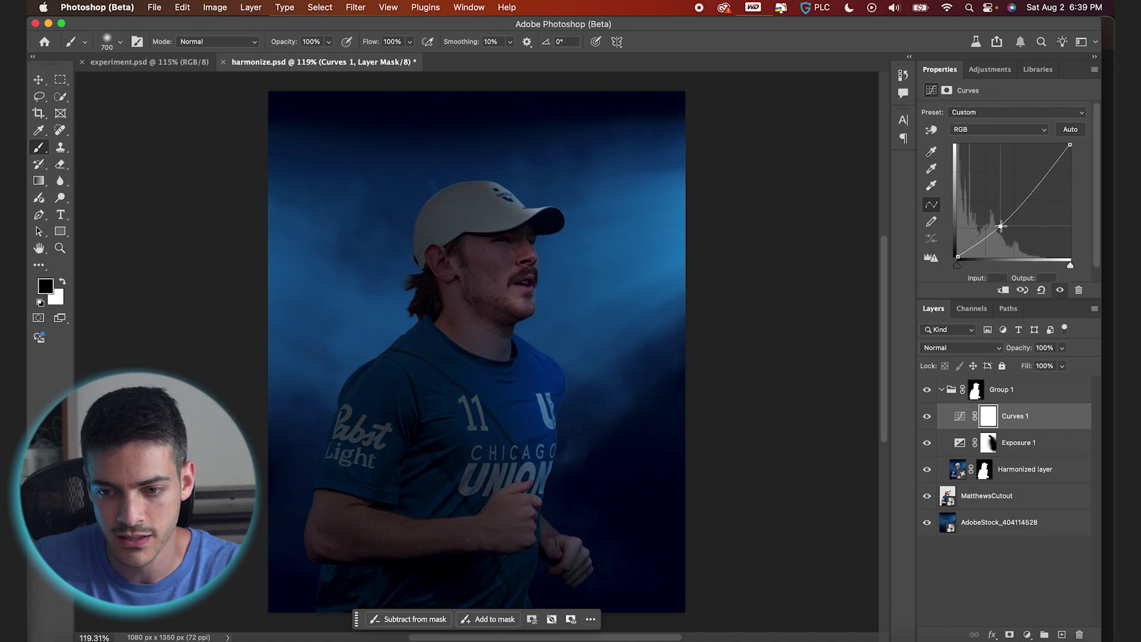
pyautogui.click(1030, 189)
pyautogui.moveTo(1030, 189); pyautogui.dragTo(1031, 191)
pyautogui.moveTo(1001, 227); pyautogui.dragTo(999, 226)
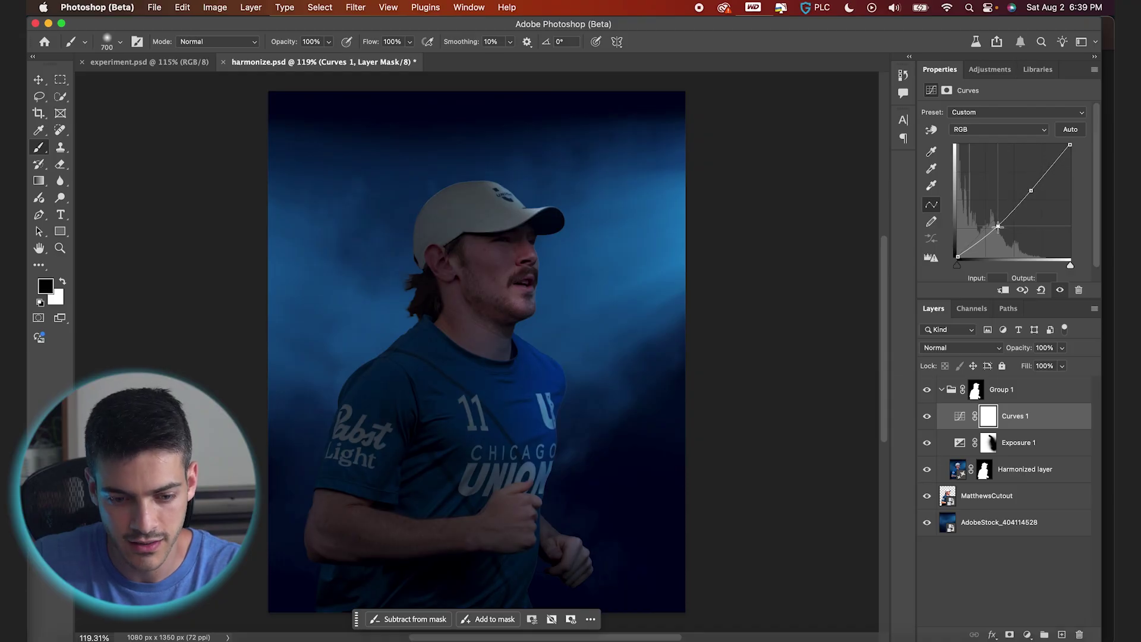
pyautogui.moveTo(1033, 188); pyautogui.dragTo(1035, 188)
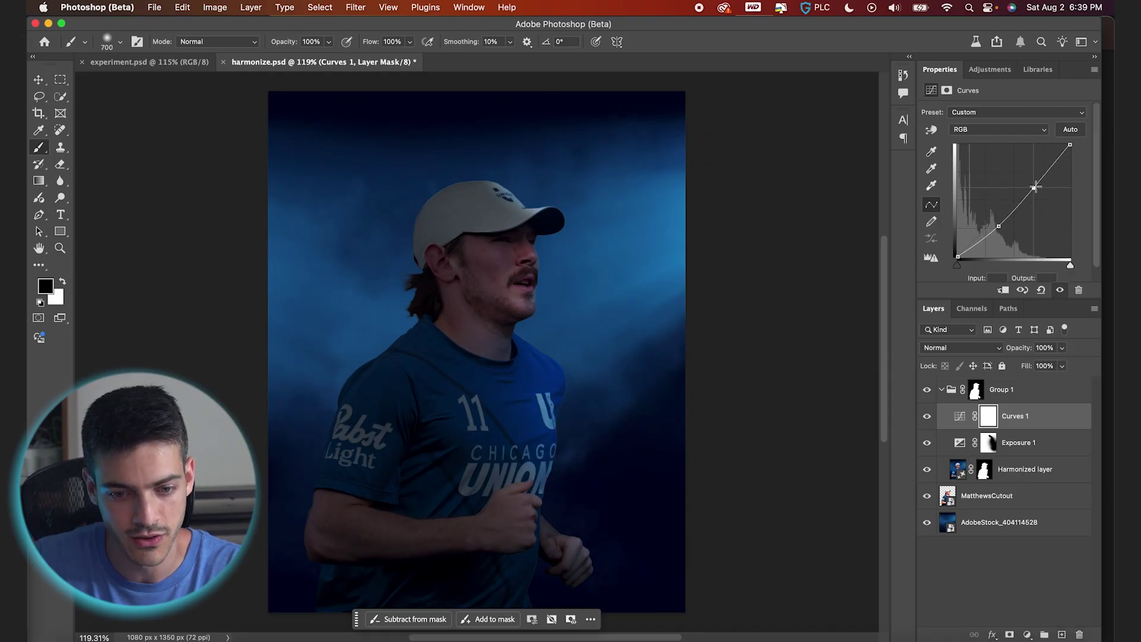
pyautogui.click(999, 226)
pyautogui.moveTo(1000, 226); pyautogui.dragTo(999, 228)
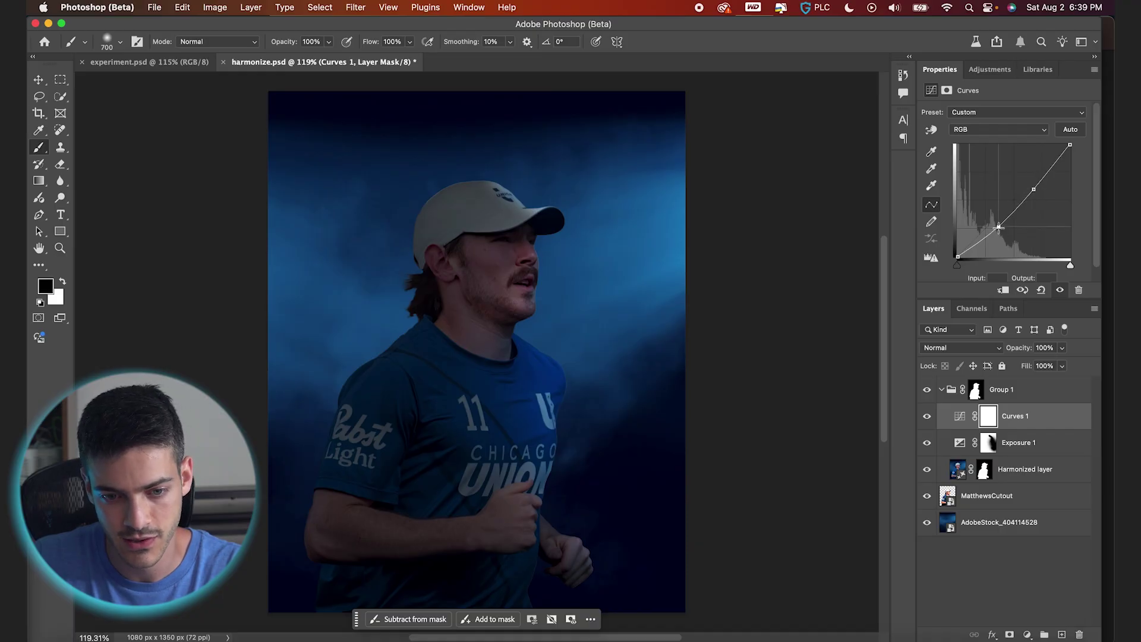
# Touch up the Exposure 1 mask with a smaller black brush.
pyautogui.click(989, 443)
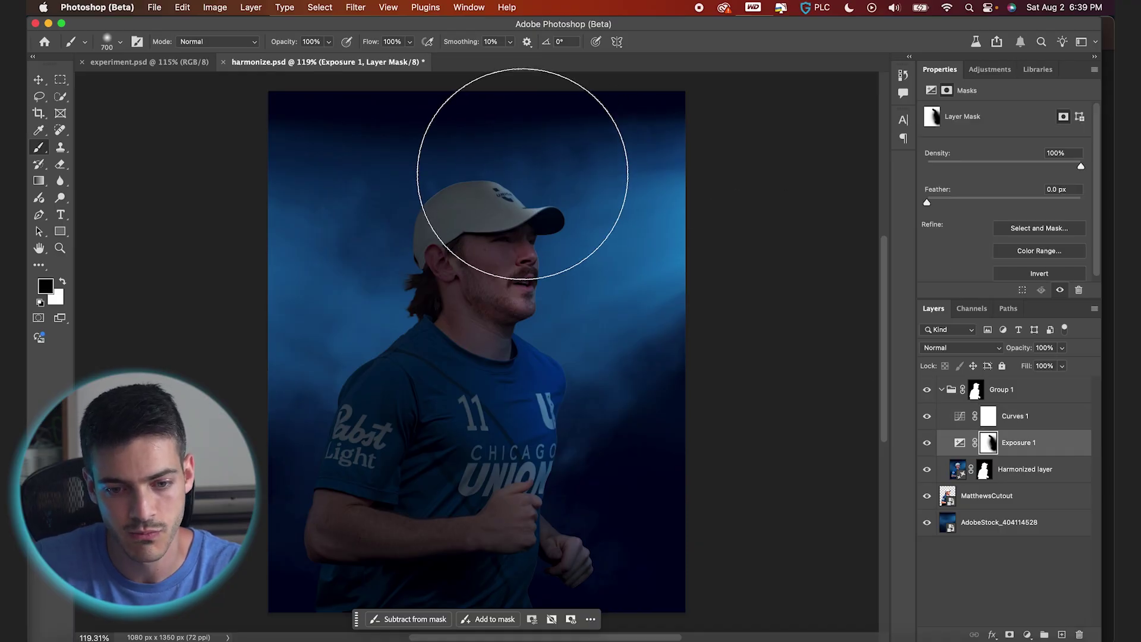
pyautogui.press('[')
pyautogui.press('x')
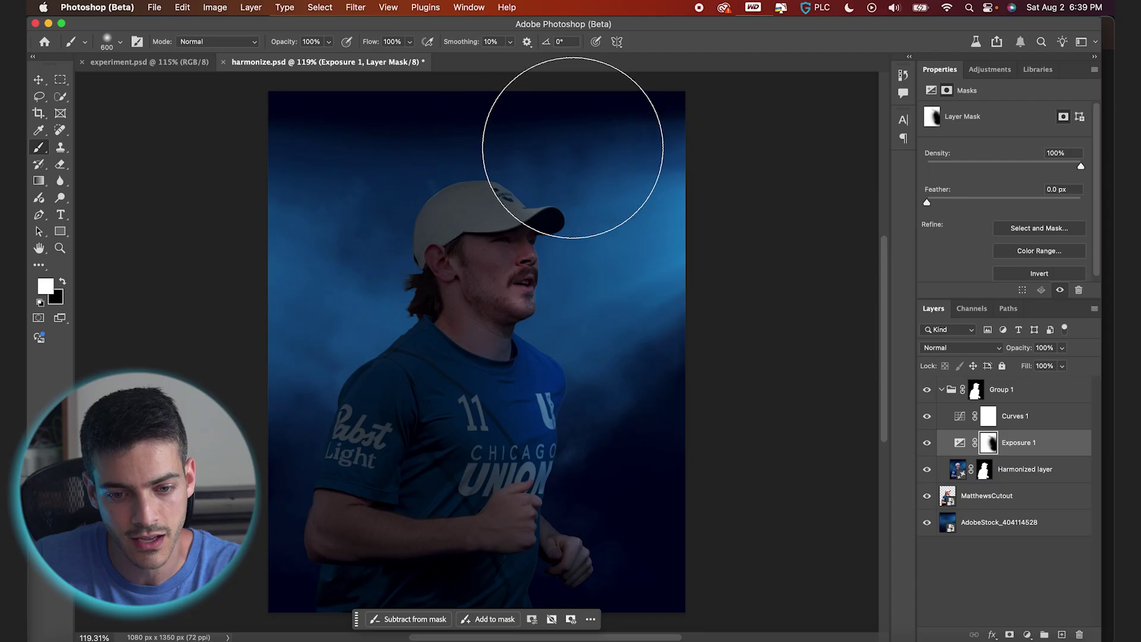
pyautogui.press('x')
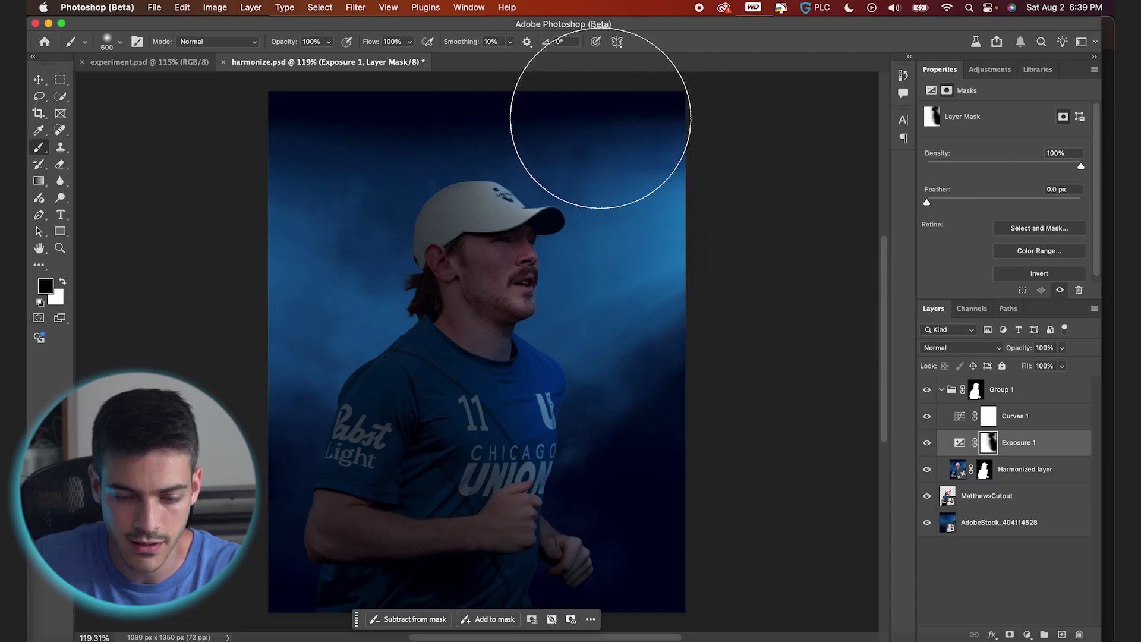
# Return to Curves 1 and nudge its upper curve point slightly higher.
pyautogui.click(961, 418)
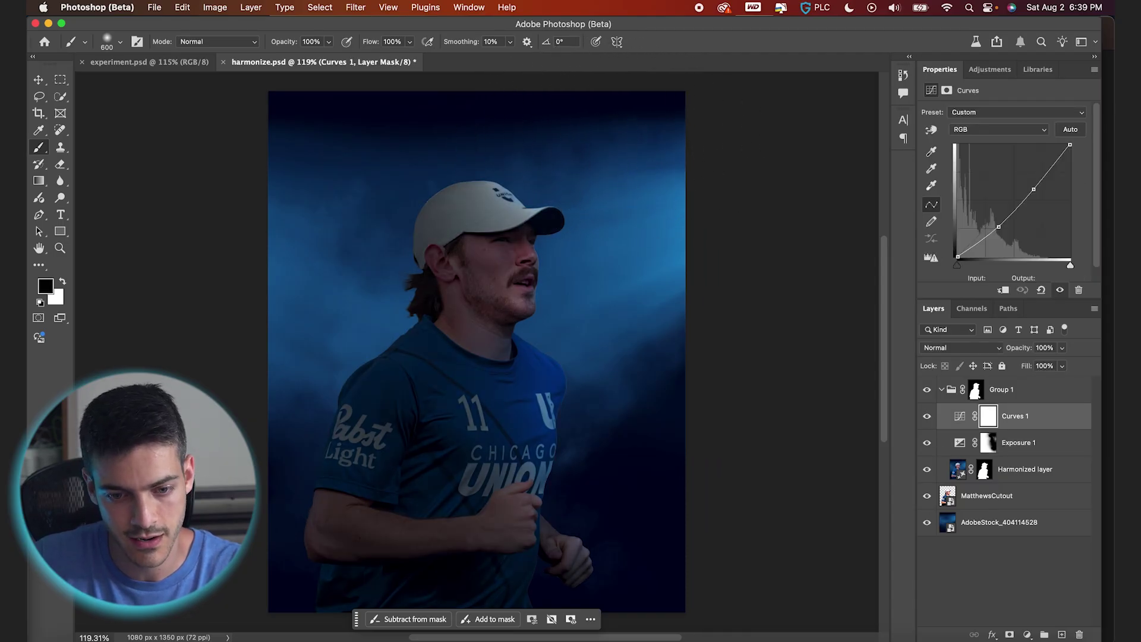
pyautogui.press('v')
pyautogui.keyDown('super'); pyautogui.click(472, 410); pyautogui.keyUp('super')
pyautogui.keyDown('super'); pyautogui.click(528, 424); pyautogui.keyUp('super')
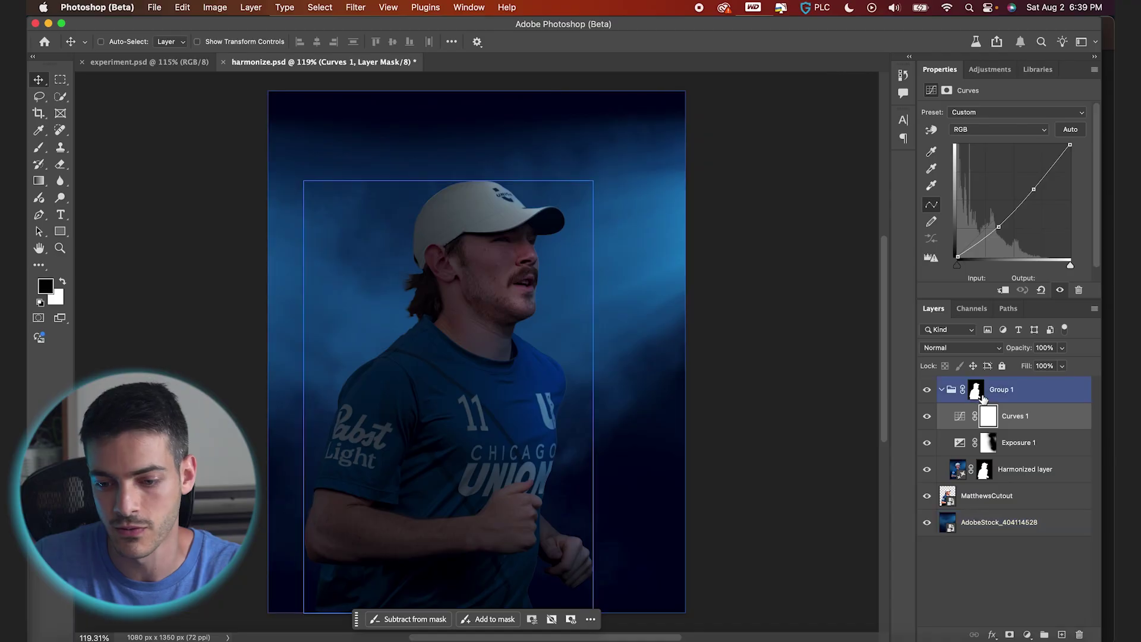
pyautogui.click(961, 416)
pyautogui.moveTo(1033, 189); pyautogui.dragTo(1033, 186)
# Add Hue/Saturation to Group 1 with Saturation -21, Hue -1, Lightness -13, then adjust the Blues.
pyautogui.click(1027, 635)
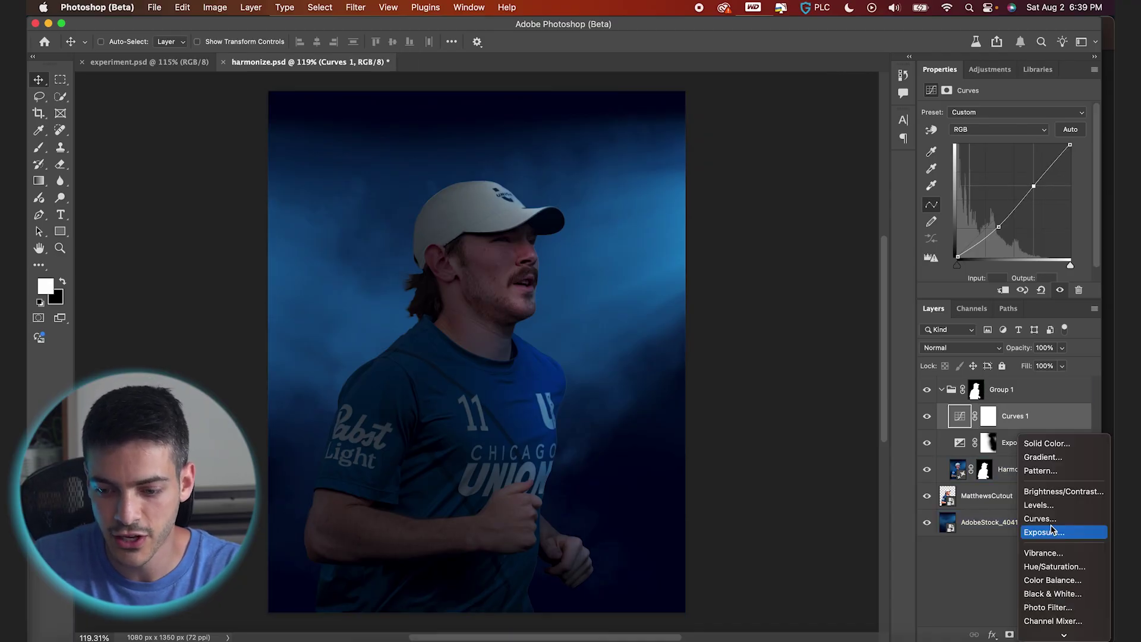
pyautogui.click(1055, 571)
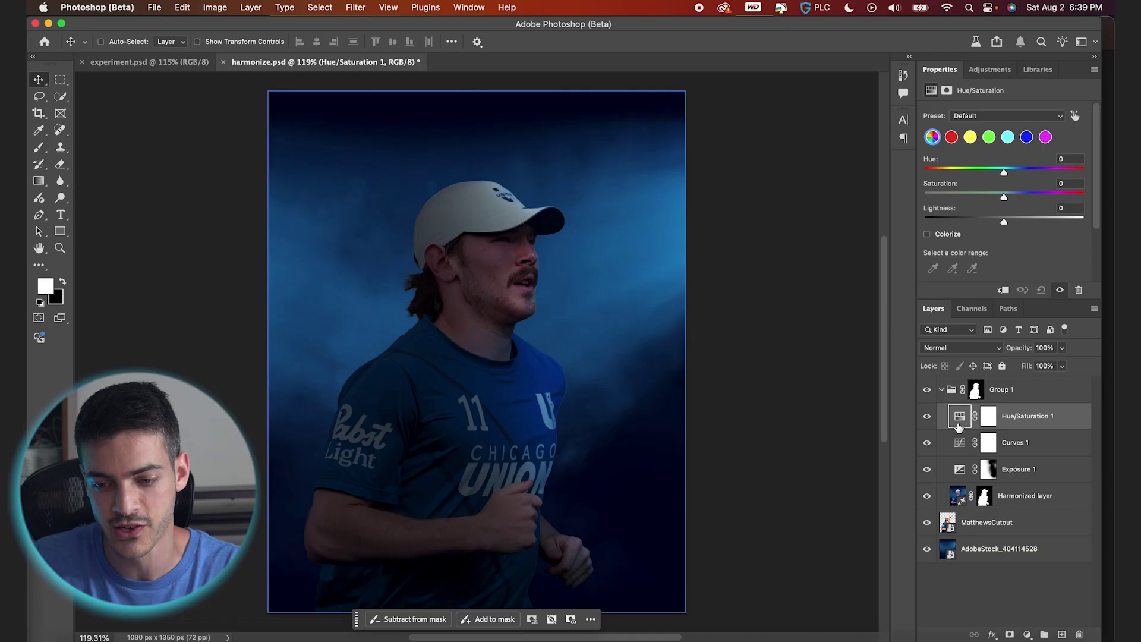
pyautogui.moveTo(1004, 198); pyautogui.dragTo(1006, 173)
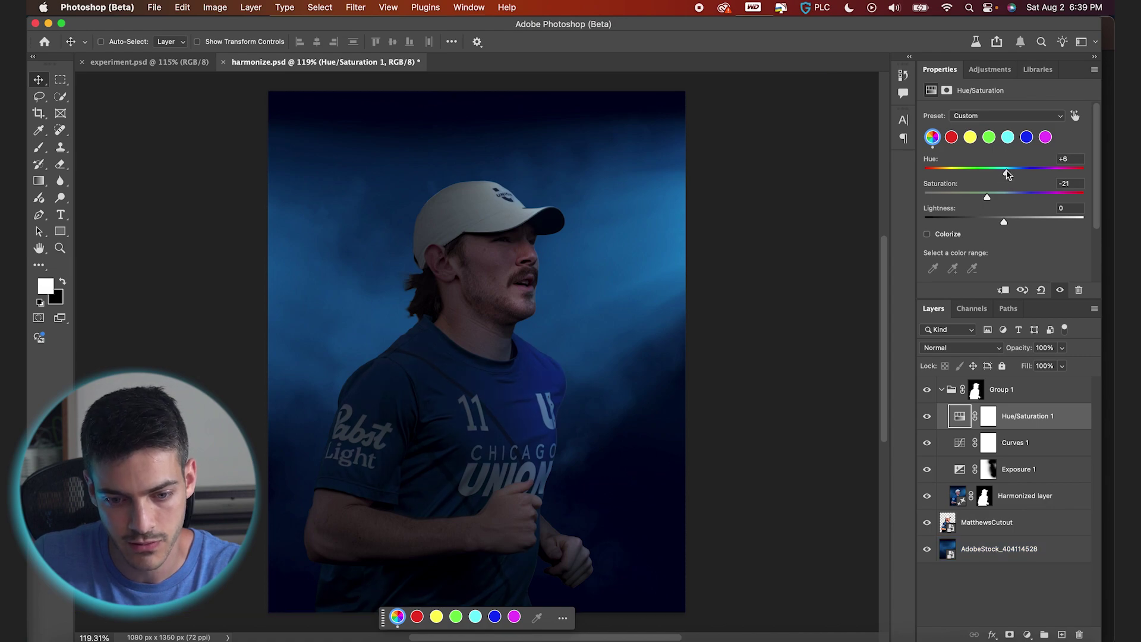
pyautogui.moveTo(1009, 175); pyautogui.dragTo(1005, 175)
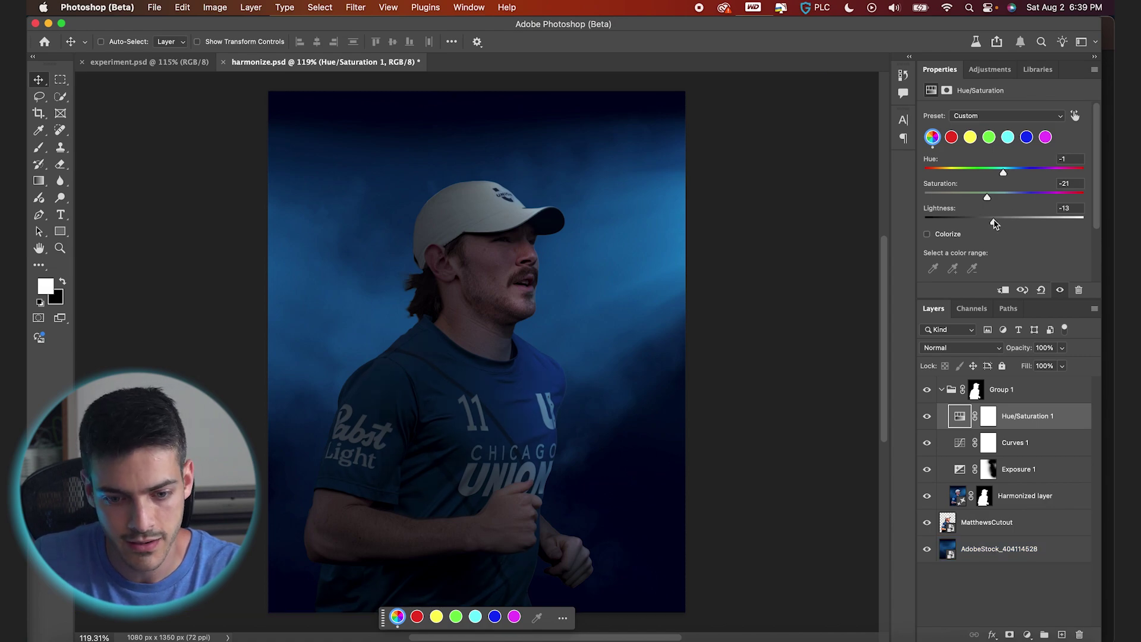
pyautogui.click(1027, 137)
pyautogui.moveTo(1005, 197); pyautogui.dragTo(985, 224)
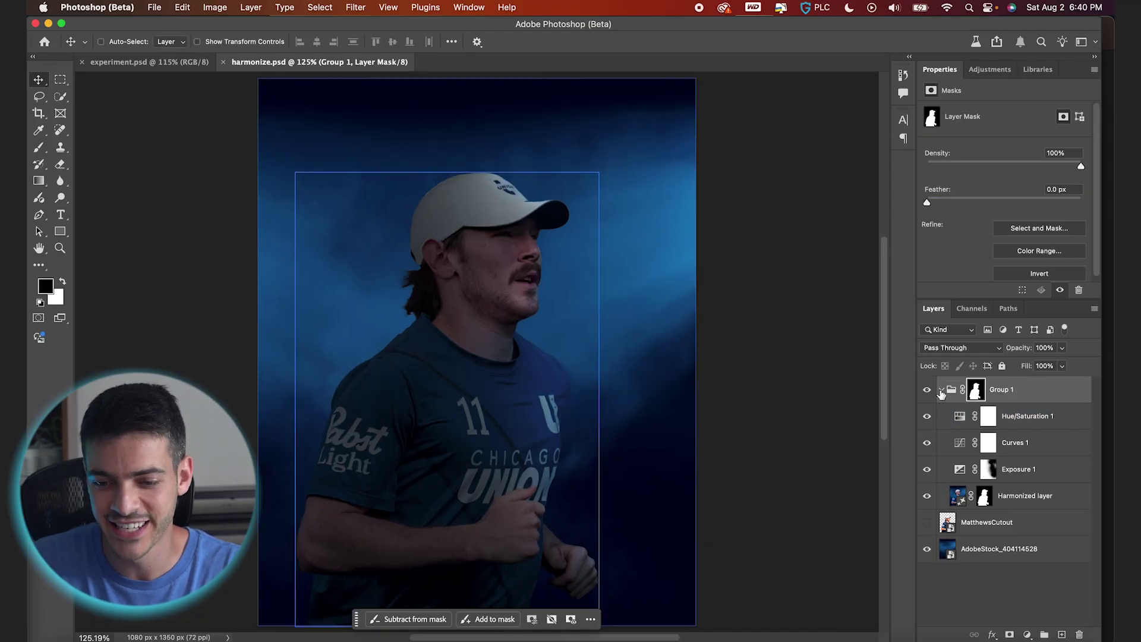
# Add a white Overlay Inner Shadow to Group 1 at 99% opacity.
pyautogui.click(941, 391)
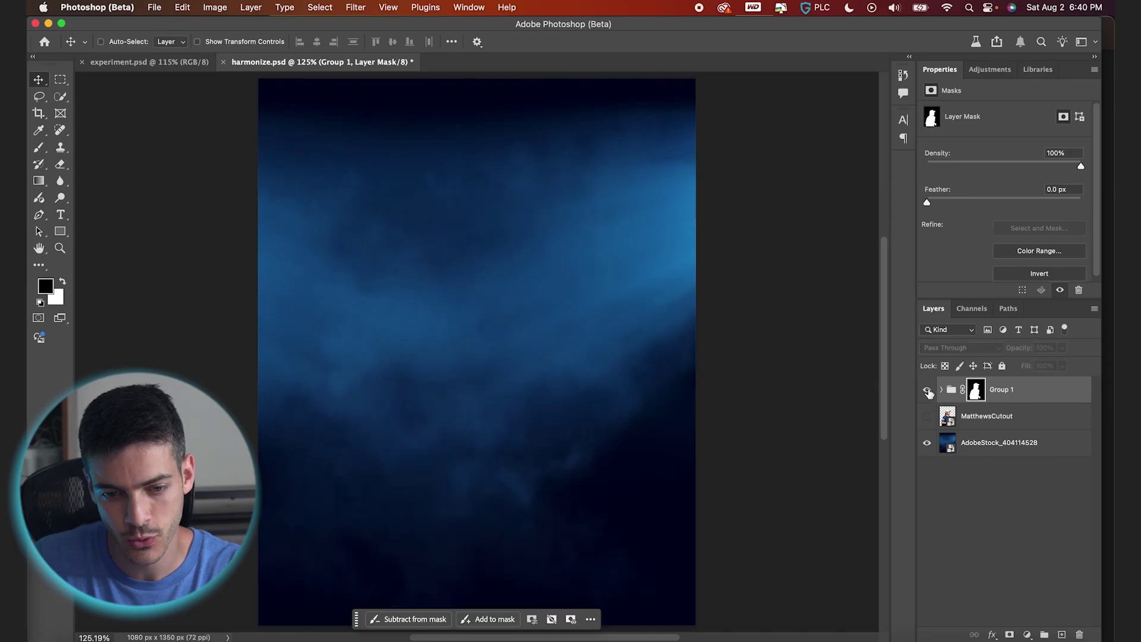
pyautogui.click(992, 635)
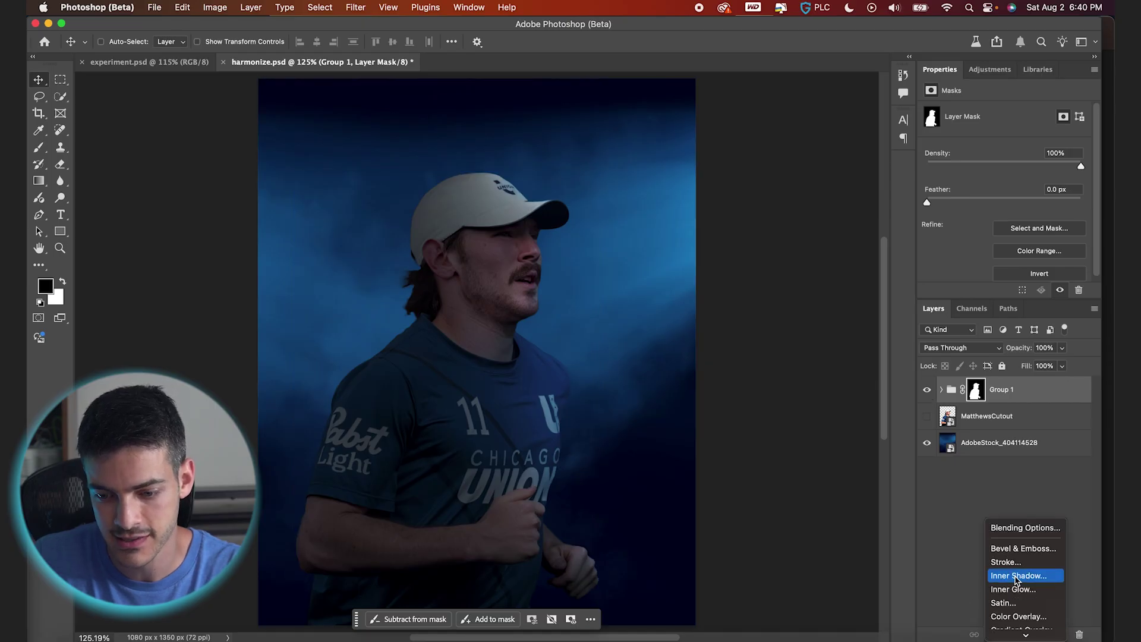
pyautogui.click(1017, 577)
pyautogui.moveTo(780, 126); pyautogui.dragTo(757, 3)
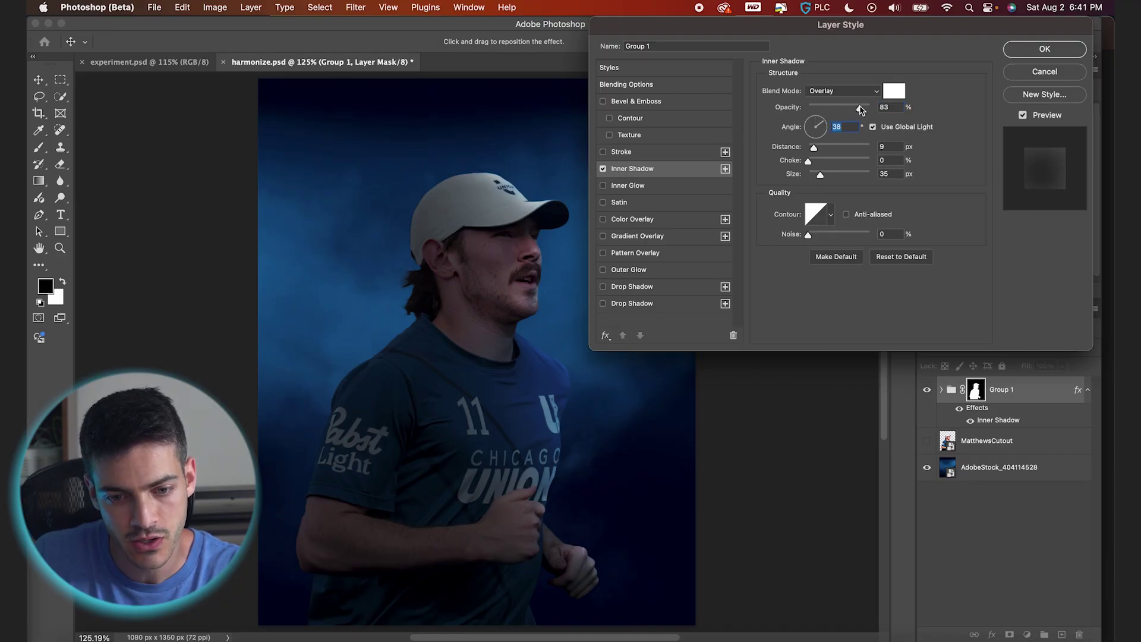
pyautogui.moveTo(861, 108); pyautogui.dragTo(866, 109)
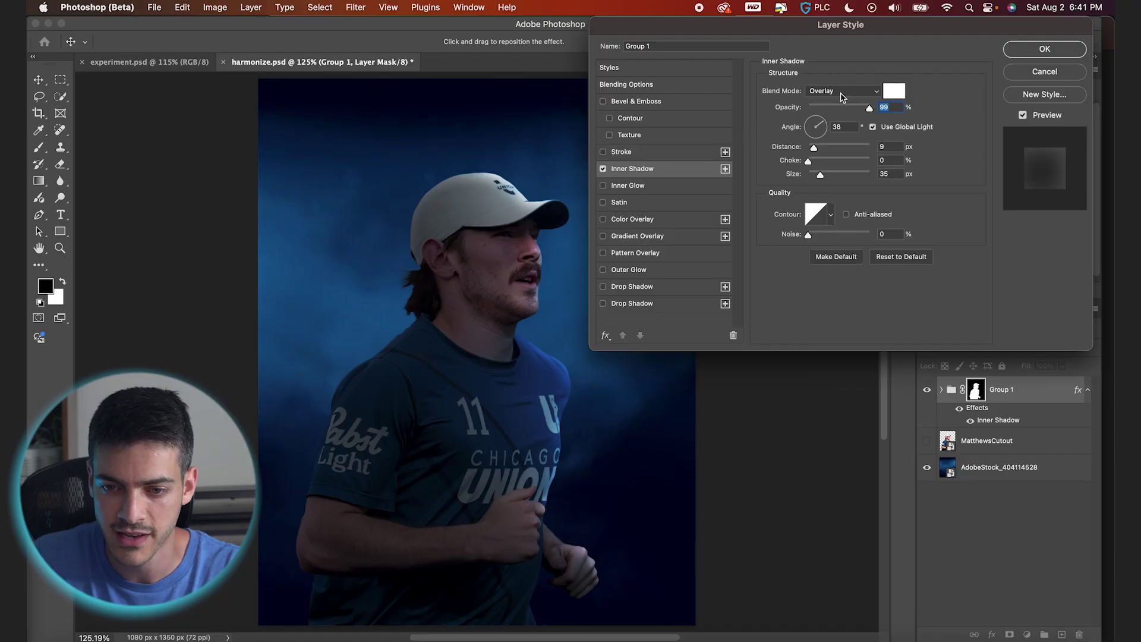
pyautogui.click(892, 95)
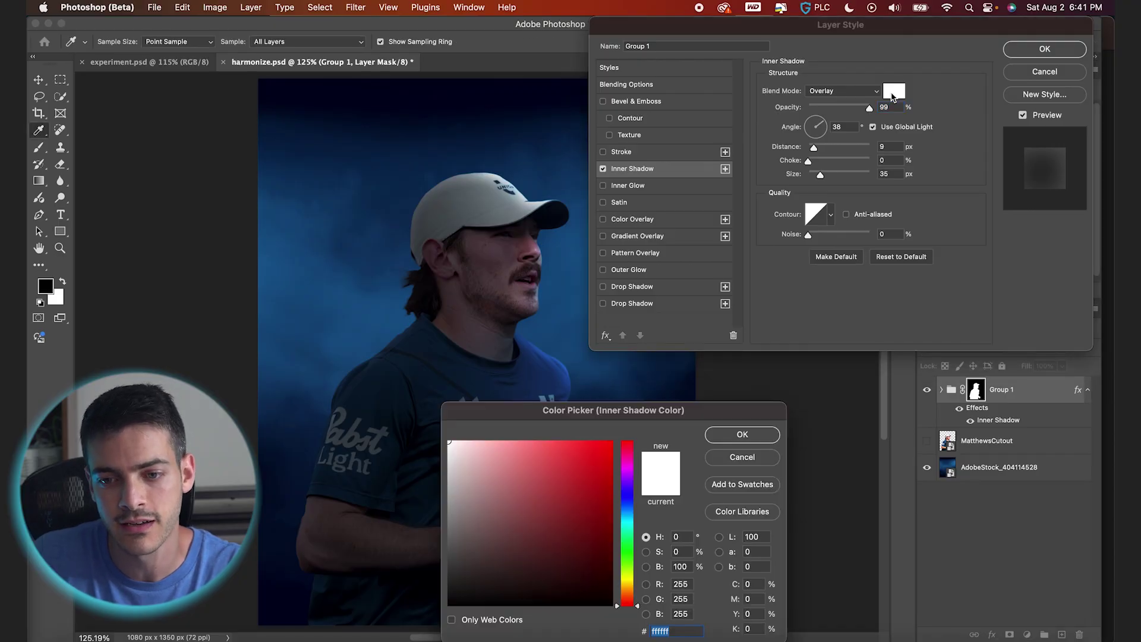
pyautogui.click(732, 429)
# Set the rim-light shadow size and distance, lower opacity to 70%, and compare it on and off.
pyautogui.moveTo(821, 175); pyautogui.dragTo(819, 148)
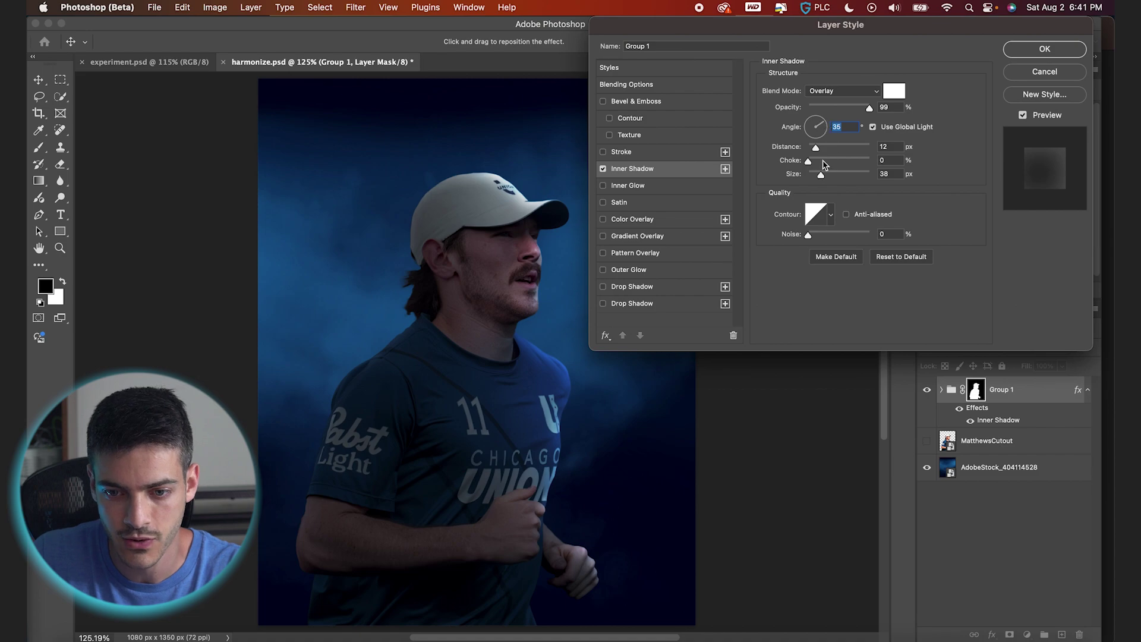
pyautogui.moveTo(822, 149); pyautogui.dragTo(836, 175)
pyautogui.moveTo(869, 108); pyautogui.dragTo(853, 108)
pyautogui.click(604, 170)
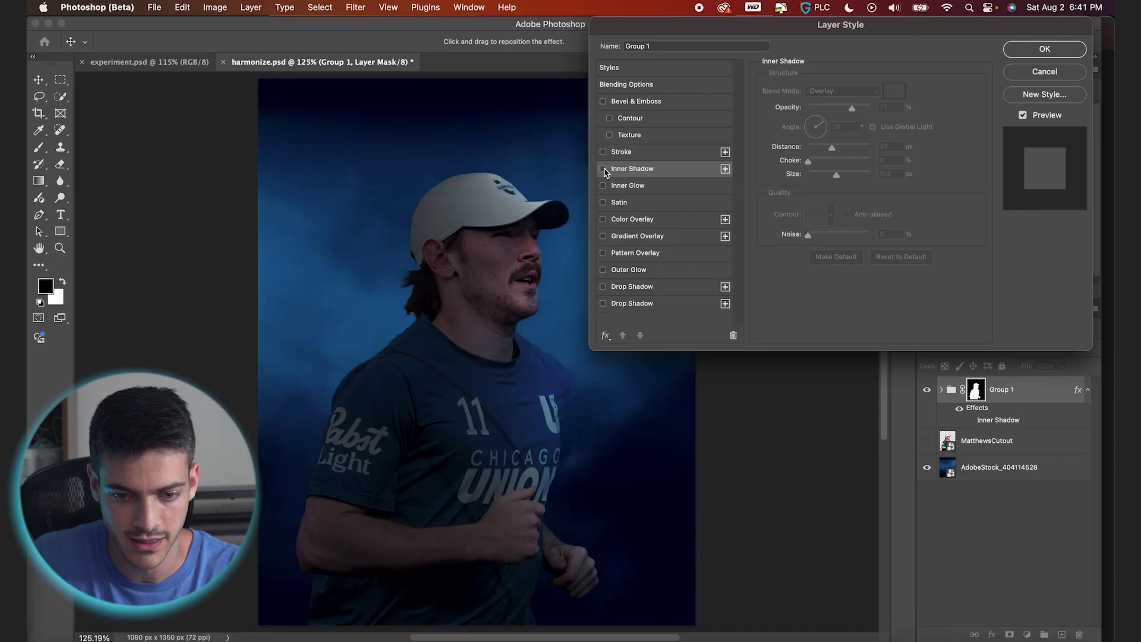
pyautogui.click(603, 169)
pyautogui.click(604, 170)
pyautogui.press('Escape')
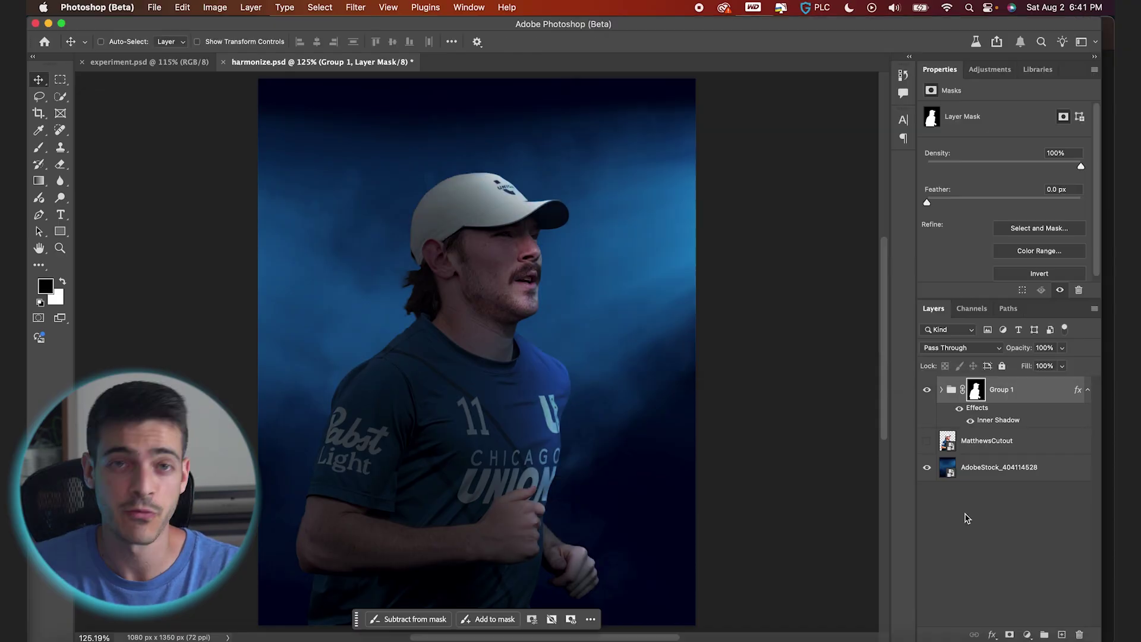
pyautogui.click(927, 440)
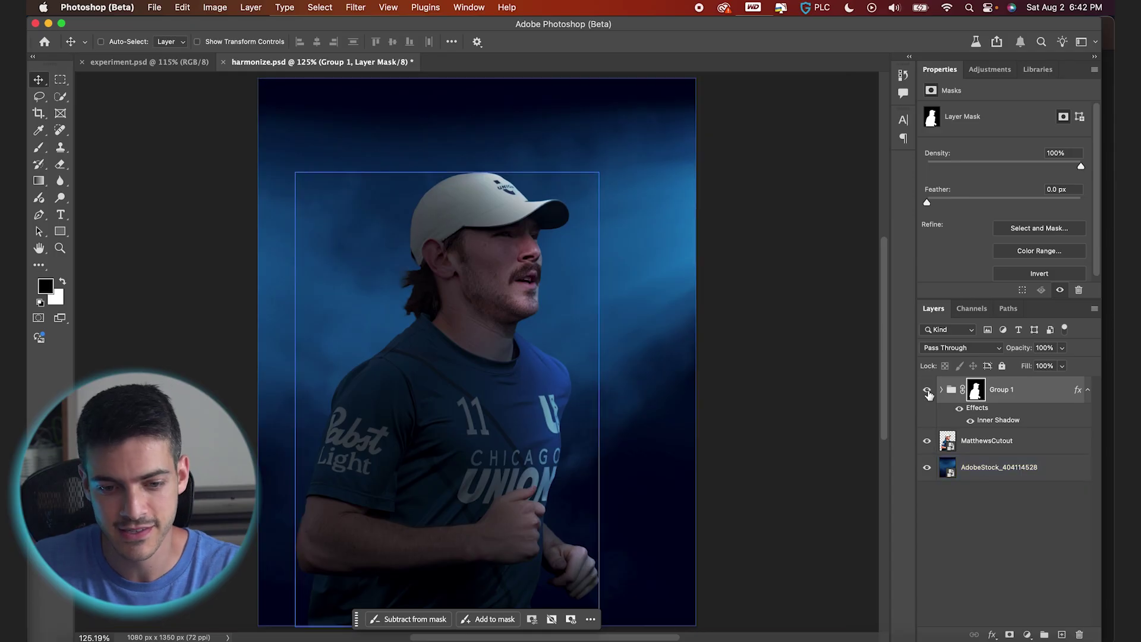
pyautogui.click(927, 390)
pyautogui.click(928, 391)
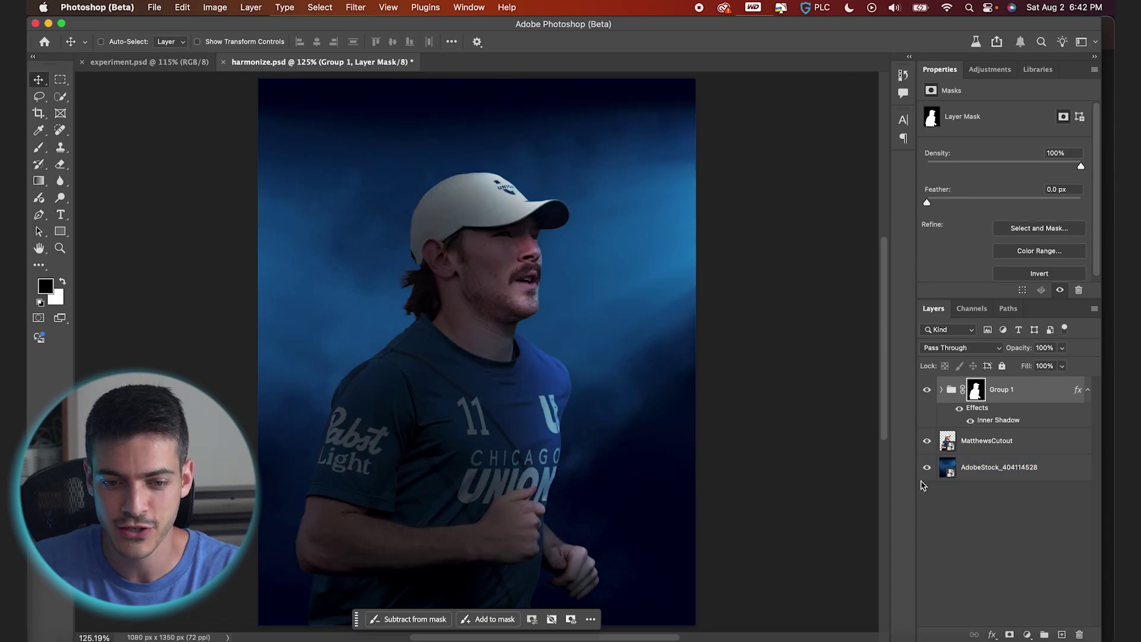
pyautogui.click(935, 451)
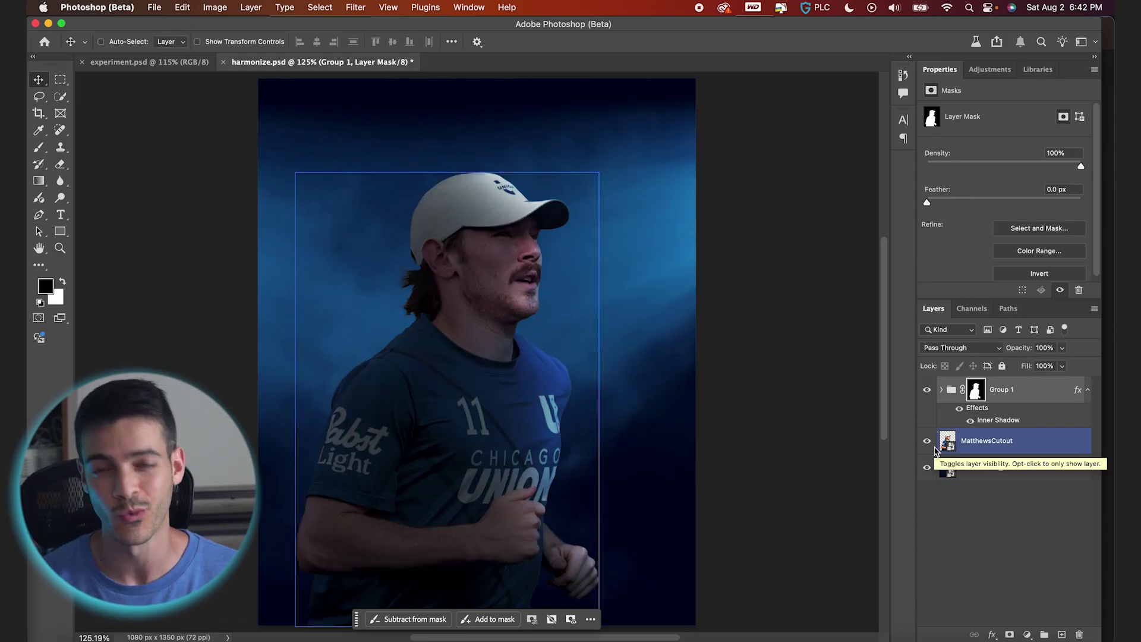
pyautogui.click(951, 468)
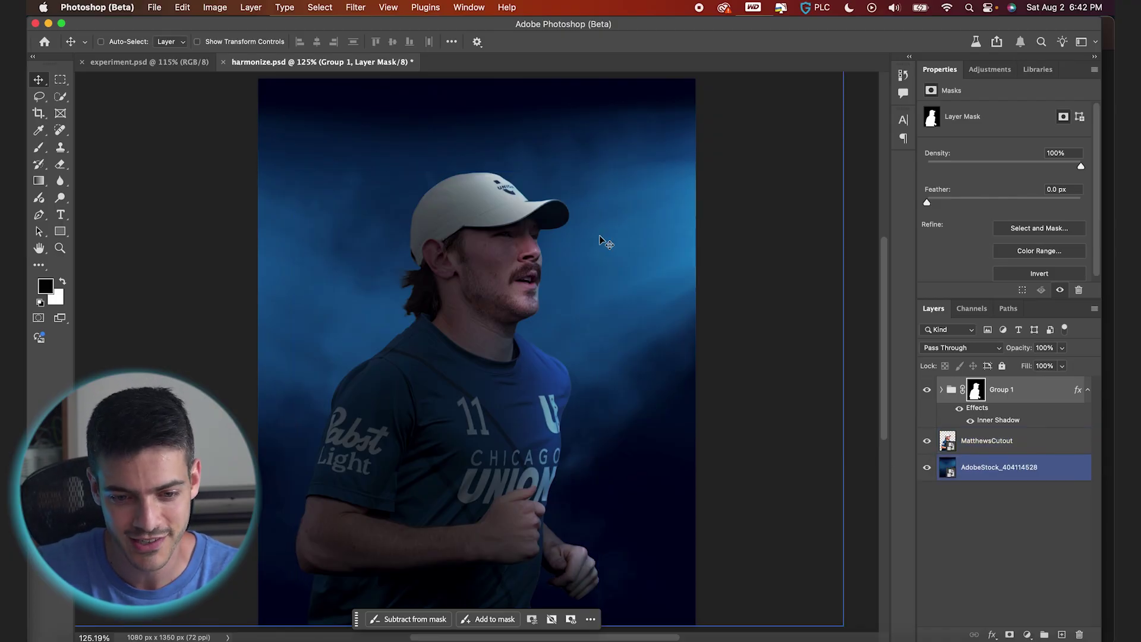
pyautogui.scroll(3, 601, 240)
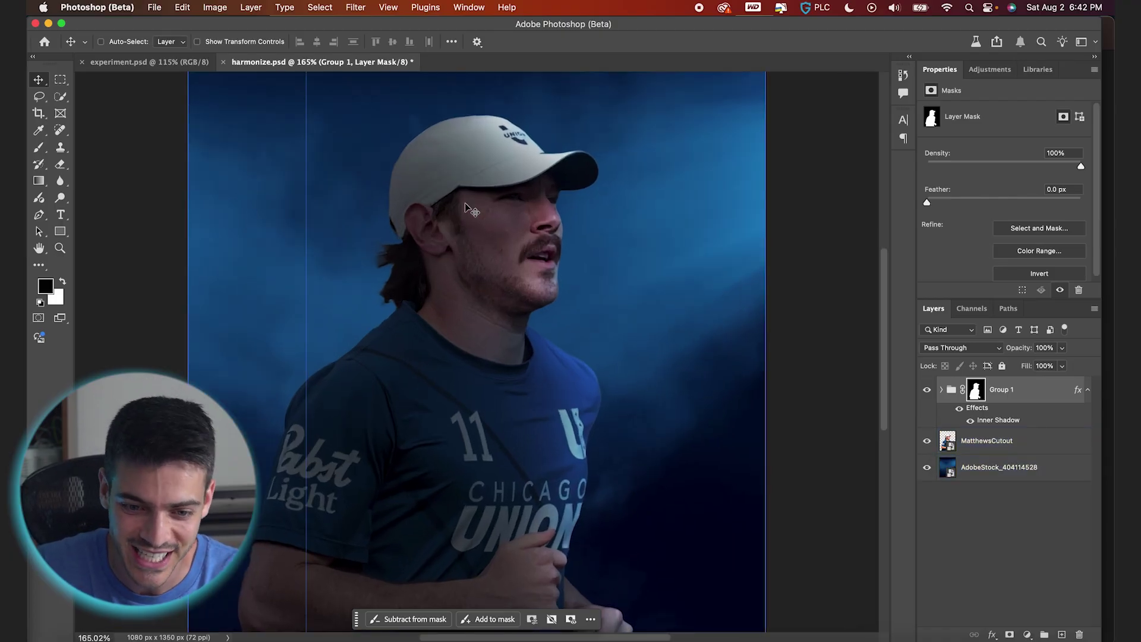
pyautogui.scroll(-1, 542, 342)
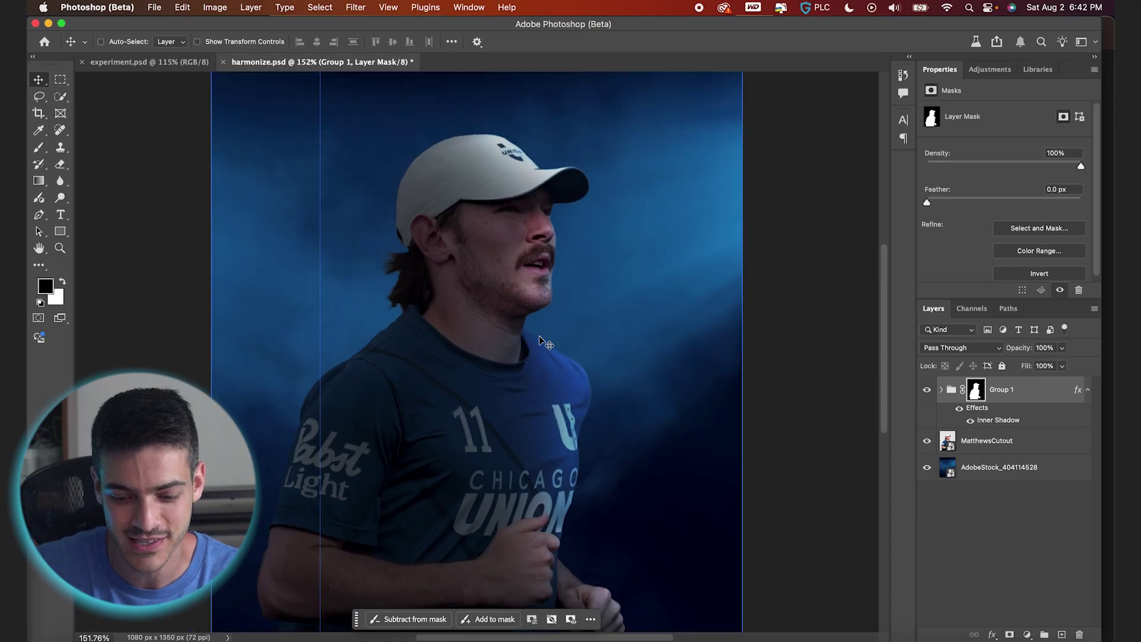
pyautogui.scroll(-2, 539, 336)
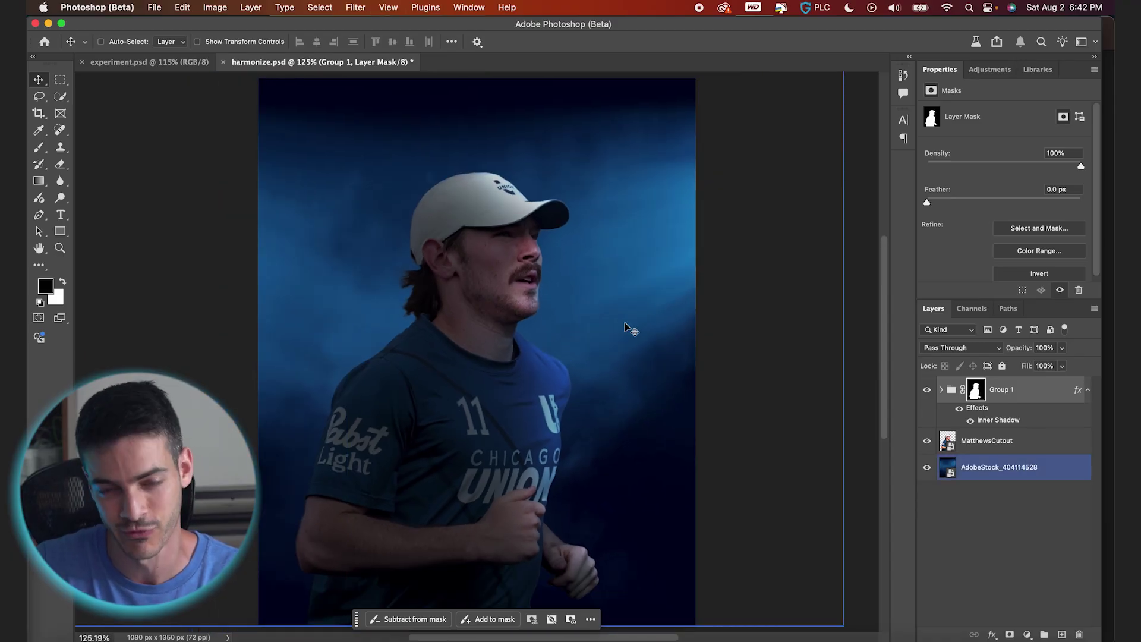
pyautogui.click(927, 390)
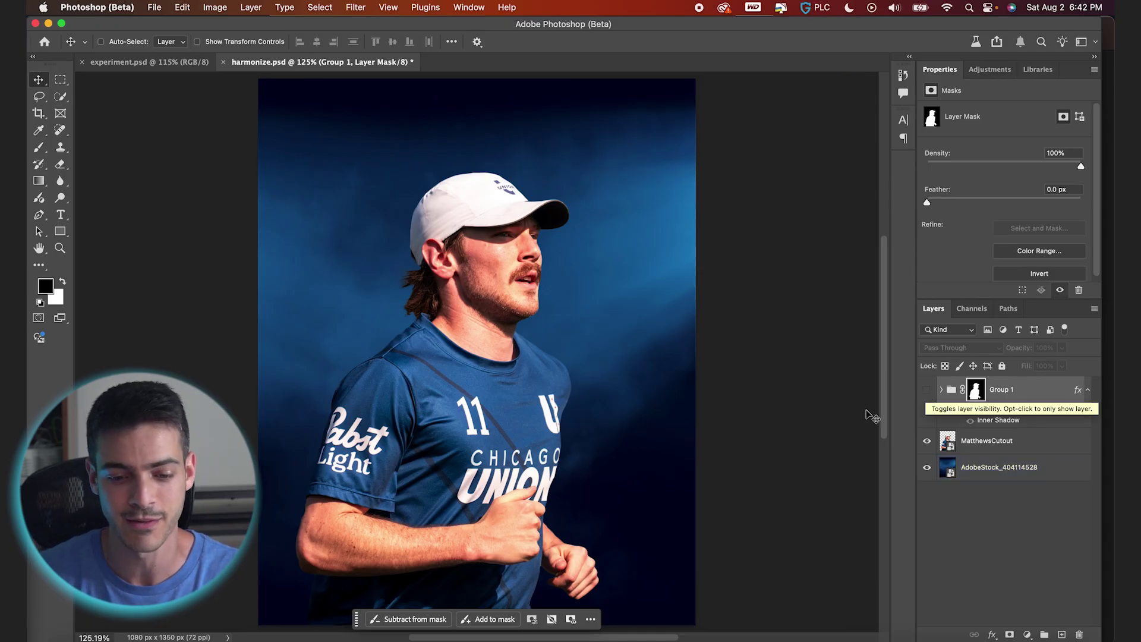
pyautogui.click(931, 394)
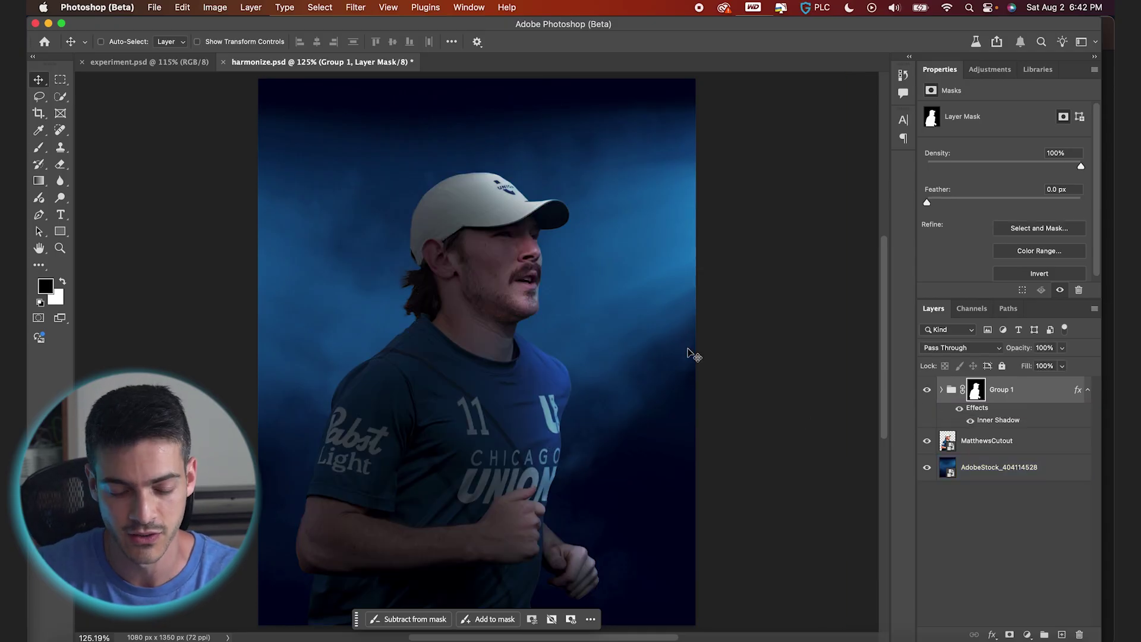
pyautogui.keyDown('super'); pyautogui.click(693, 352); pyautogui.keyUp('super')
pyautogui.keyDown('super'); pyautogui.click(866, 426); pyautogui.keyUp('super')
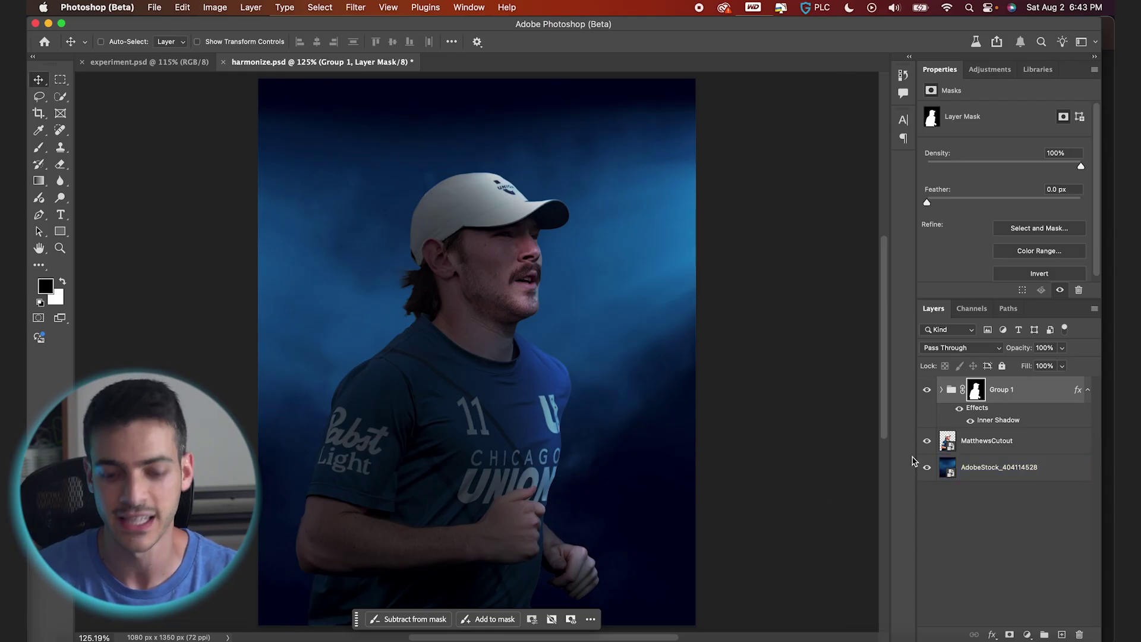
pyautogui.press('super+alt+shift+n')
pyautogui.press('x')
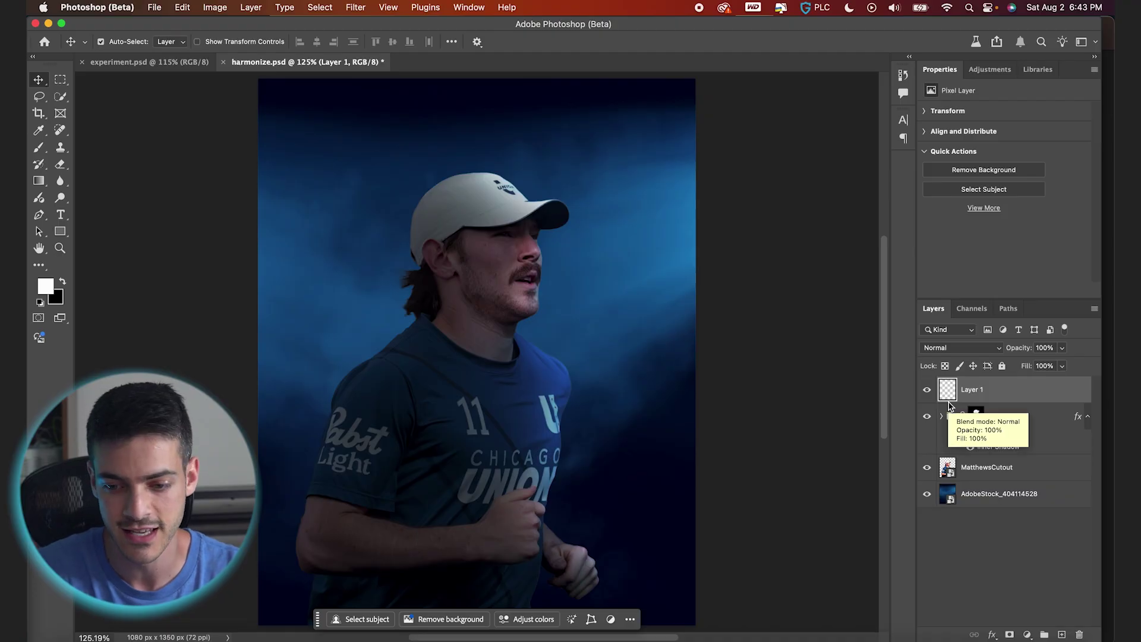
# Stamp a merged copy of all visible layers and convert it to a smart object.
pyautogui.press('super+alt+shift+e')
pyautogui.click(356, 7)
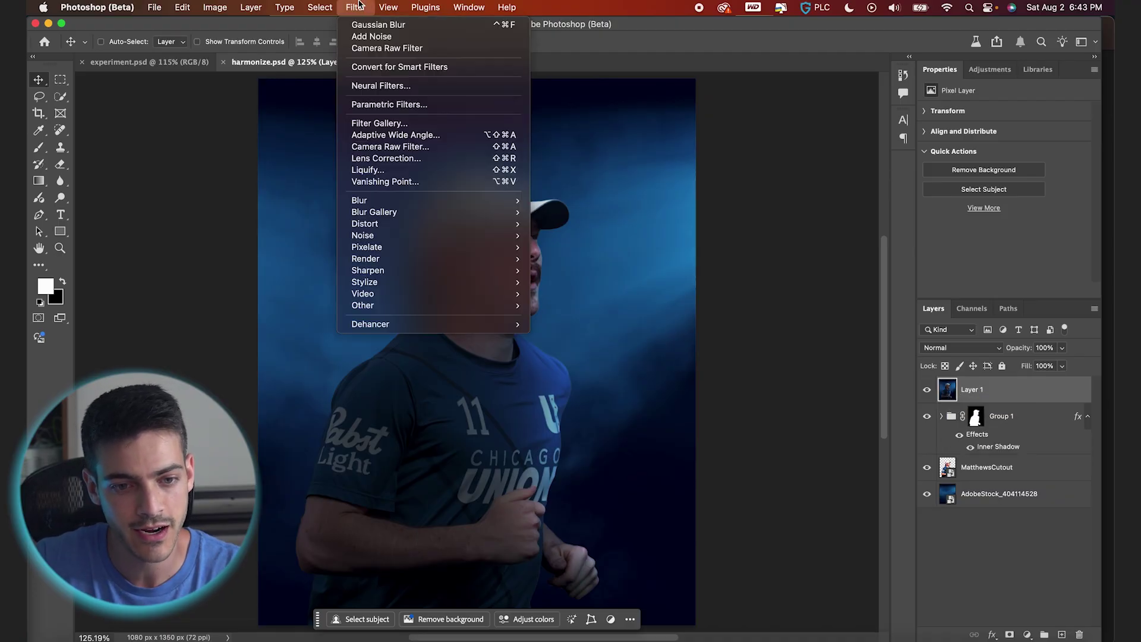
pyautogui.click(388, 67)
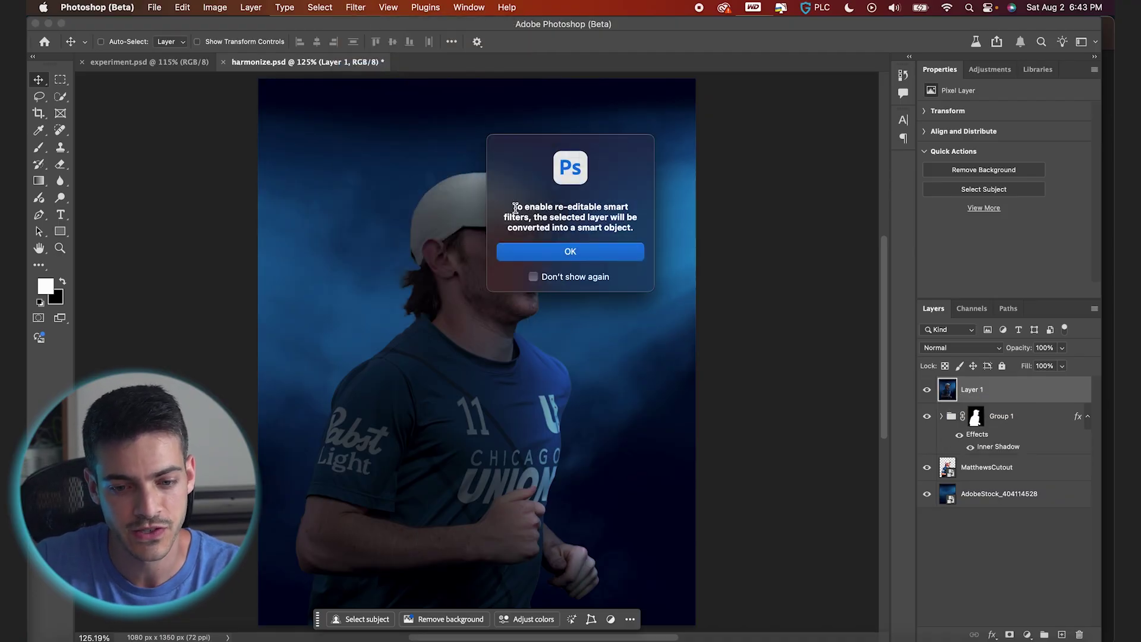
pyautogui.click(568, 251)
# Apply a 4.80% monochromatic Add Noise smart filter for grain.
pyautogui.click(355, 7)
pyautogui.moveTo(433, 237)
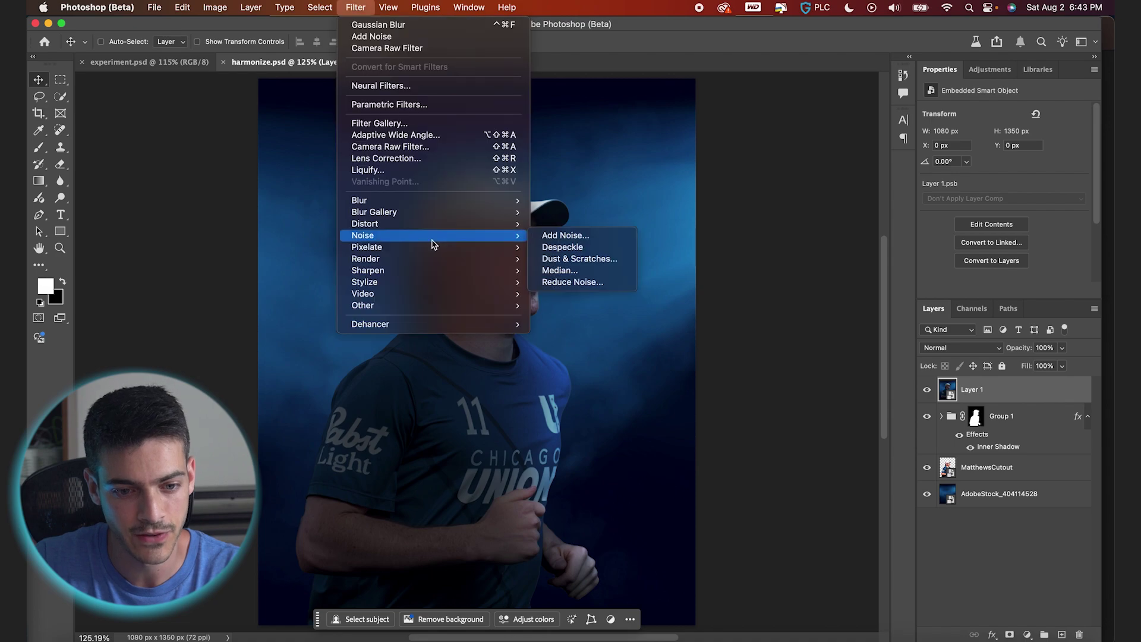
pyautogui.click(564, 236)
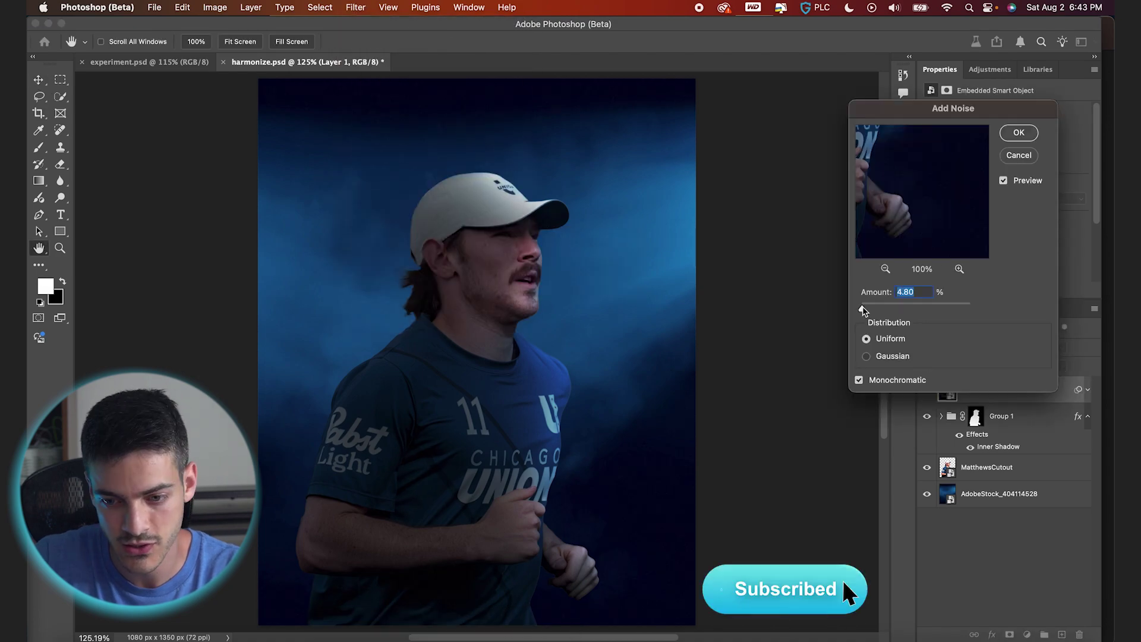
pyautogui.click(1019, 133)
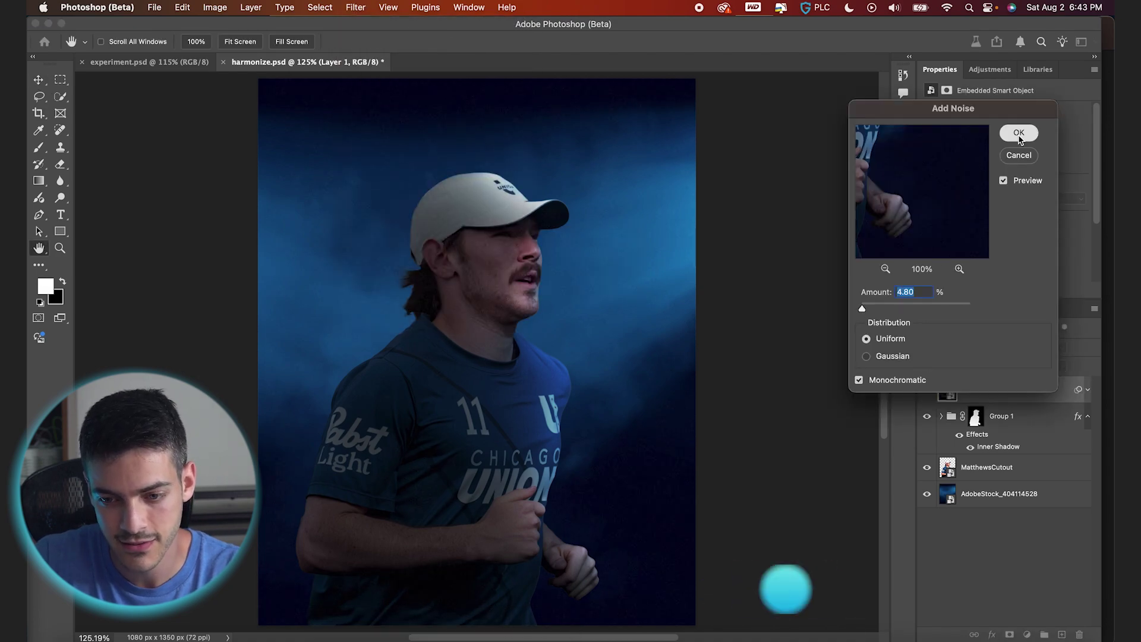
pyautogui.scroll(5, 543, 249)
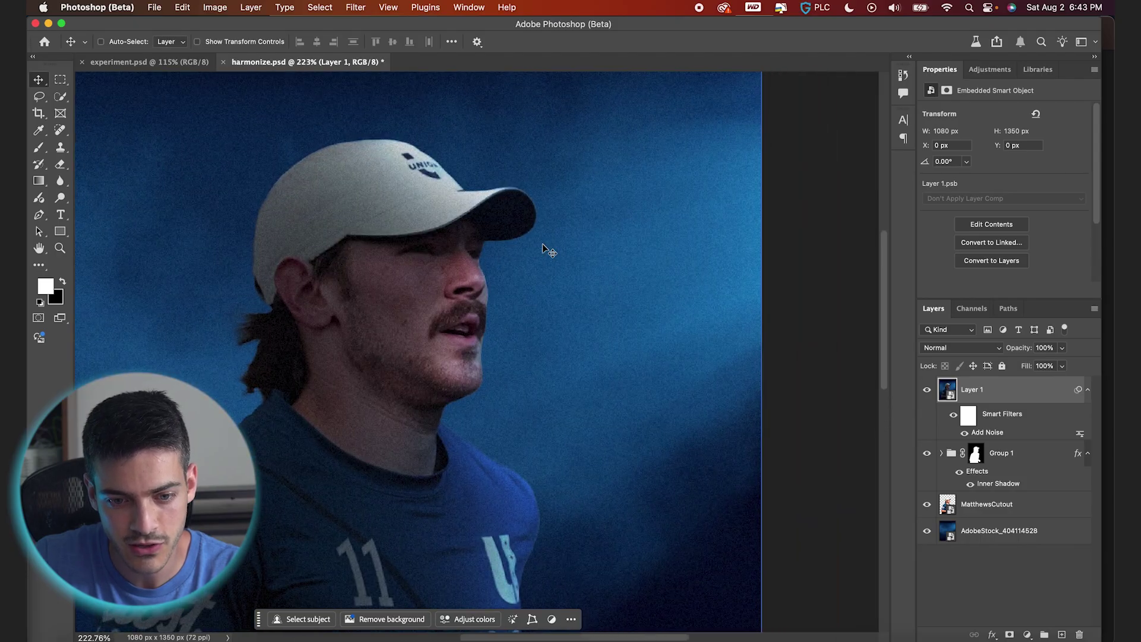
pyautogui.press('super+0')
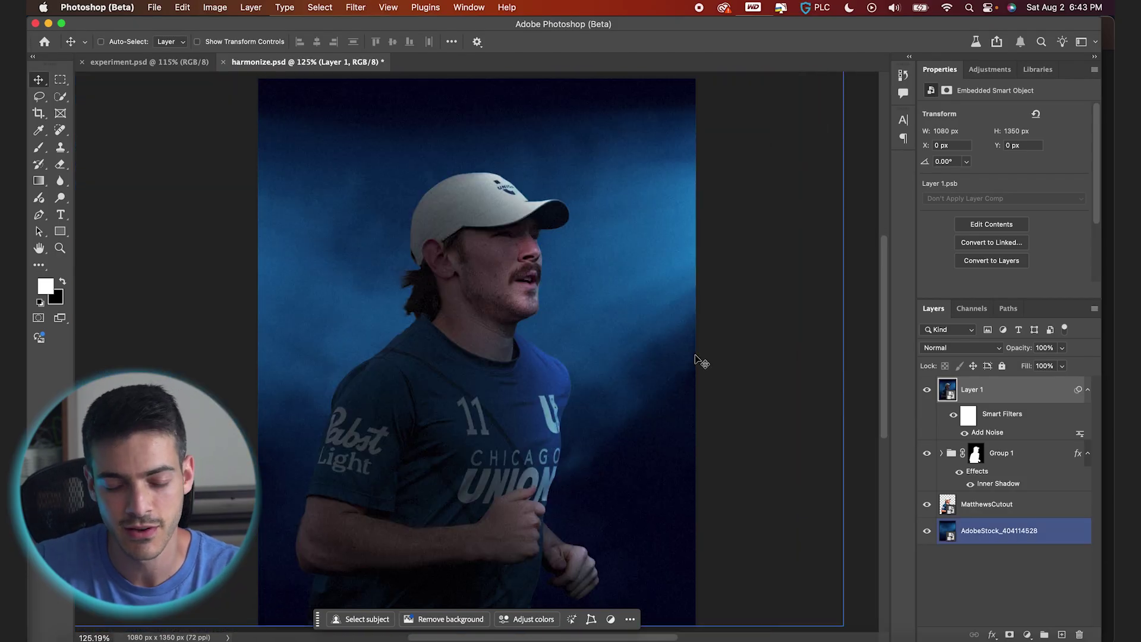
# Add a Curves adjustment layer shaped into an S-curve for stronger contrast.
pyautogui.click(1027, 634)
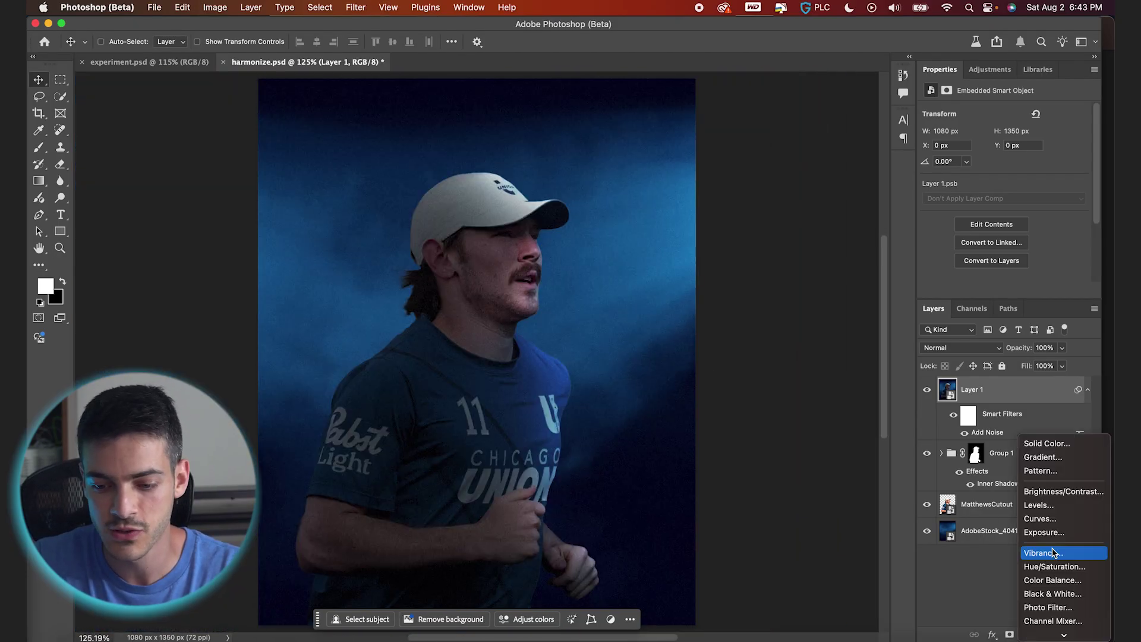
pyautogui.click(1062, 478)
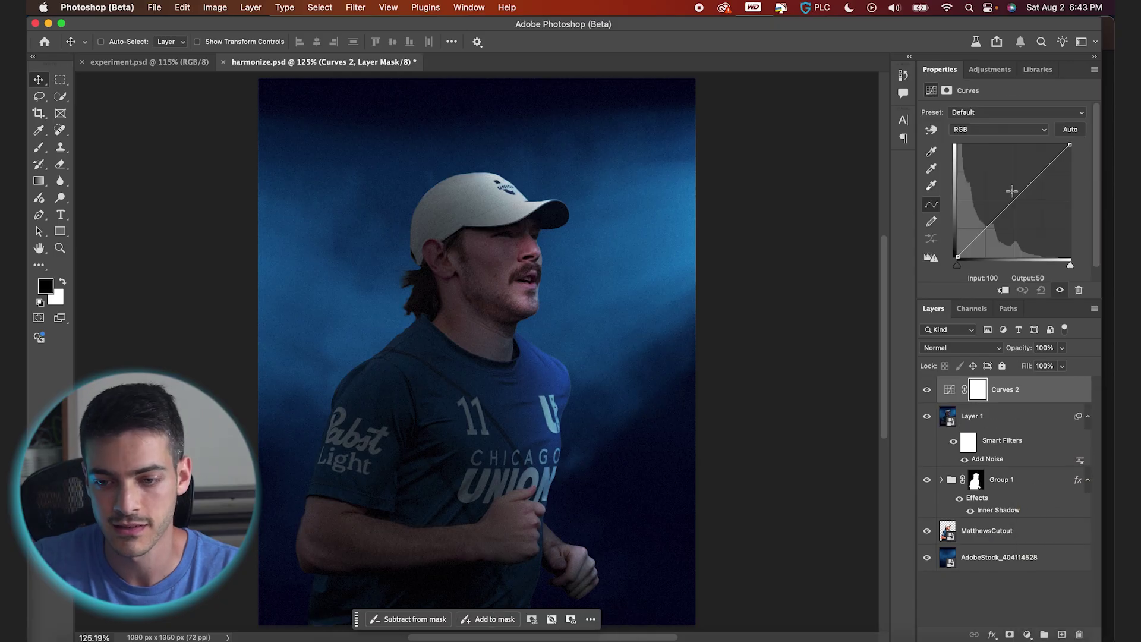
pyautogui.moveTo(1031, 189); pyautogui.dragTo(1024, 169)
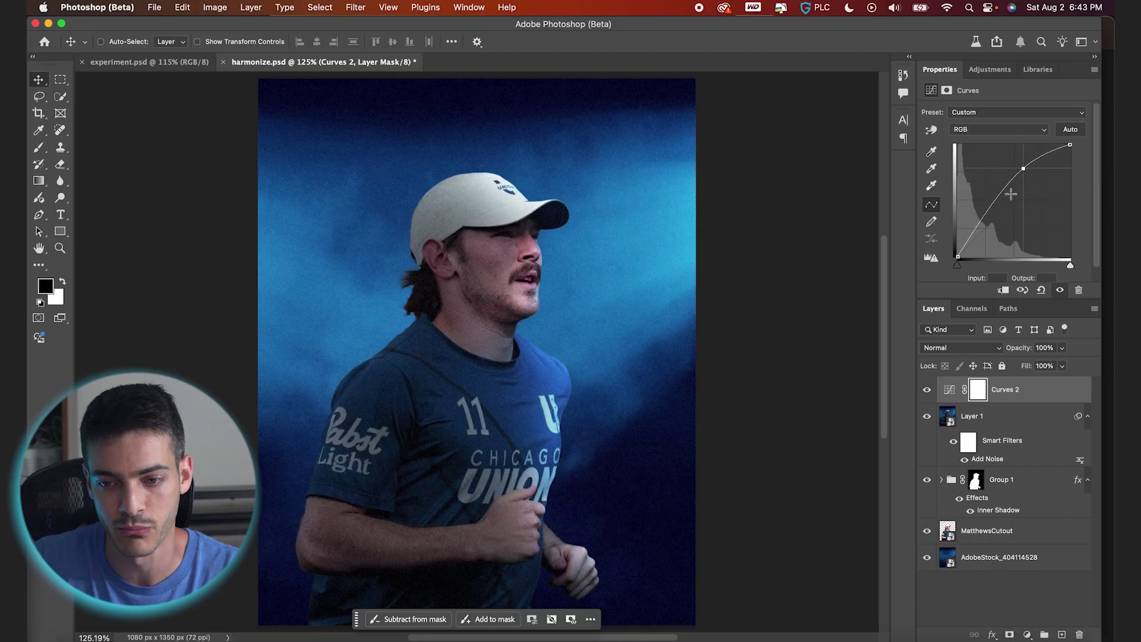
pyautogui.moveTo(992, 208); pyautogui.dragTo(988, 205)
pyautogui.moveTo(1023, 169); pyautogui.dragTo(1033, 171)
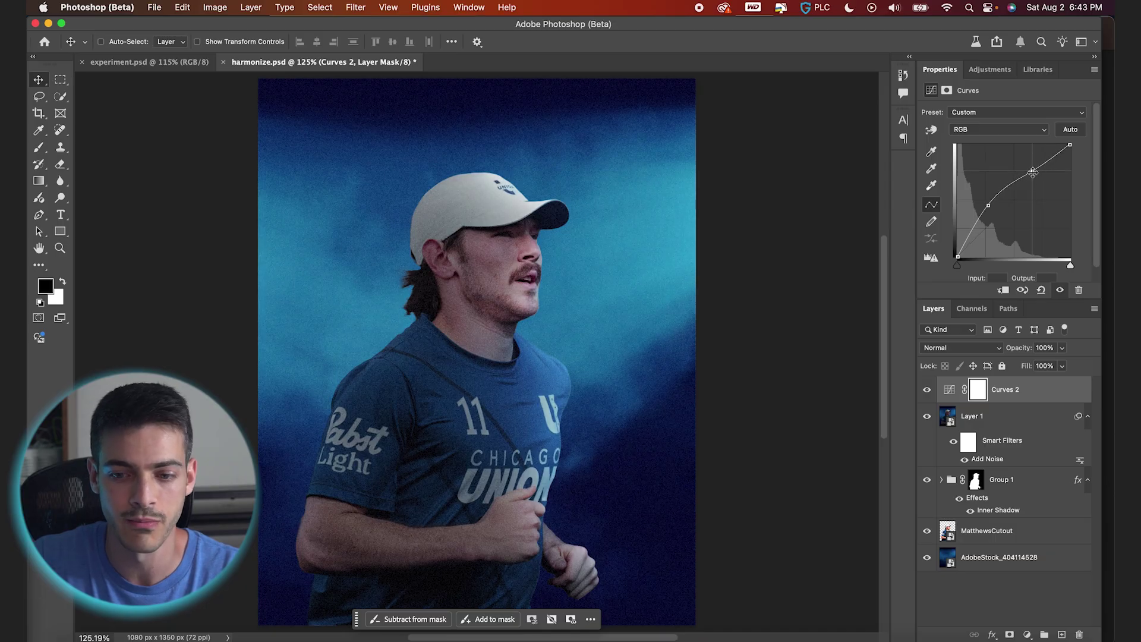
pyautogui.moveTo(988, 205); pyautogui.dragTo(991, 213)
# Add a Color Lookup layer using Candlelight.CUBE and lower its opacity to 60%.
pyautogui.click(1029, 635)
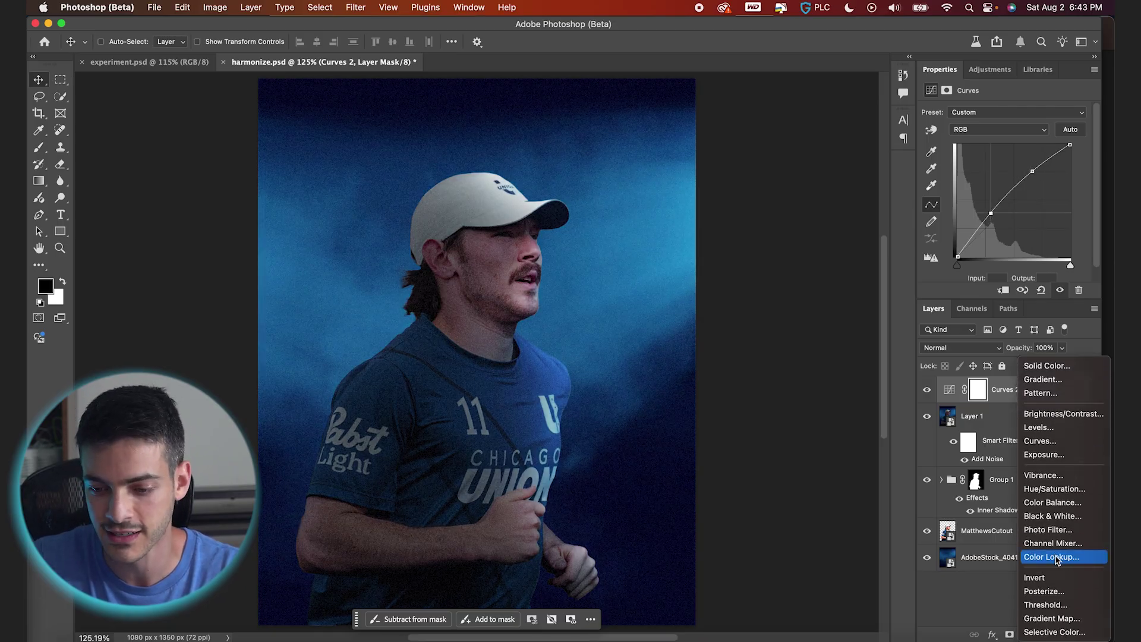
pyautogui.click(1051, 557)
pyautogui.click(1034, 112)
pyautogui.click(1025, 153)
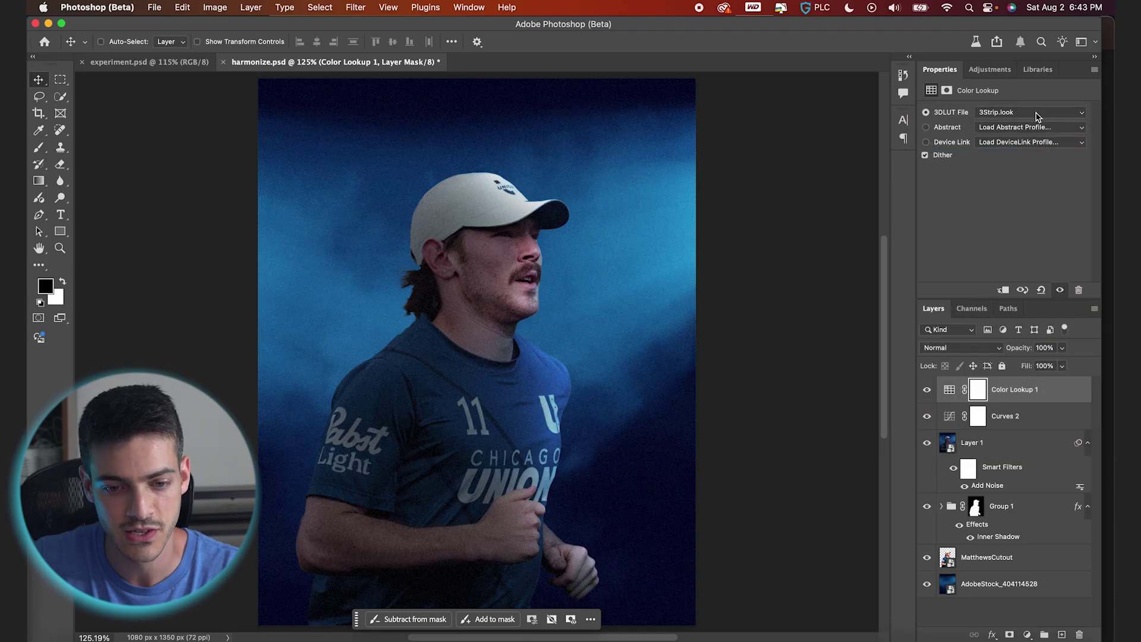
pyautogui.click(1037, 112)
pyautogui.click(1032, 160)
pyautogui.click(1032, 113)
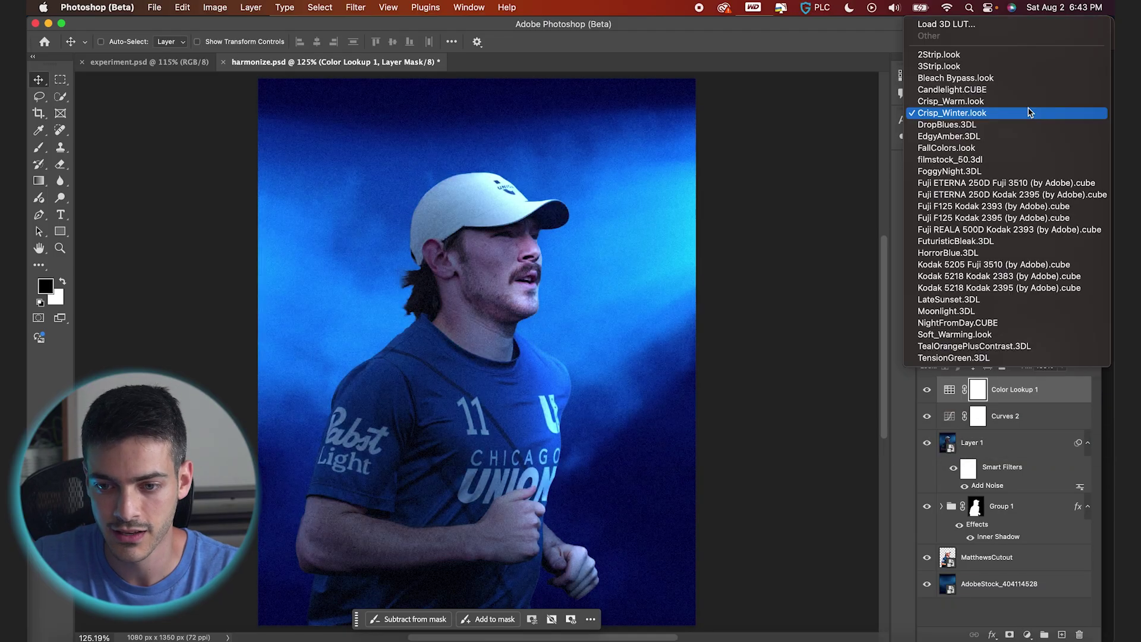
pyautogui.click(1028, 89)
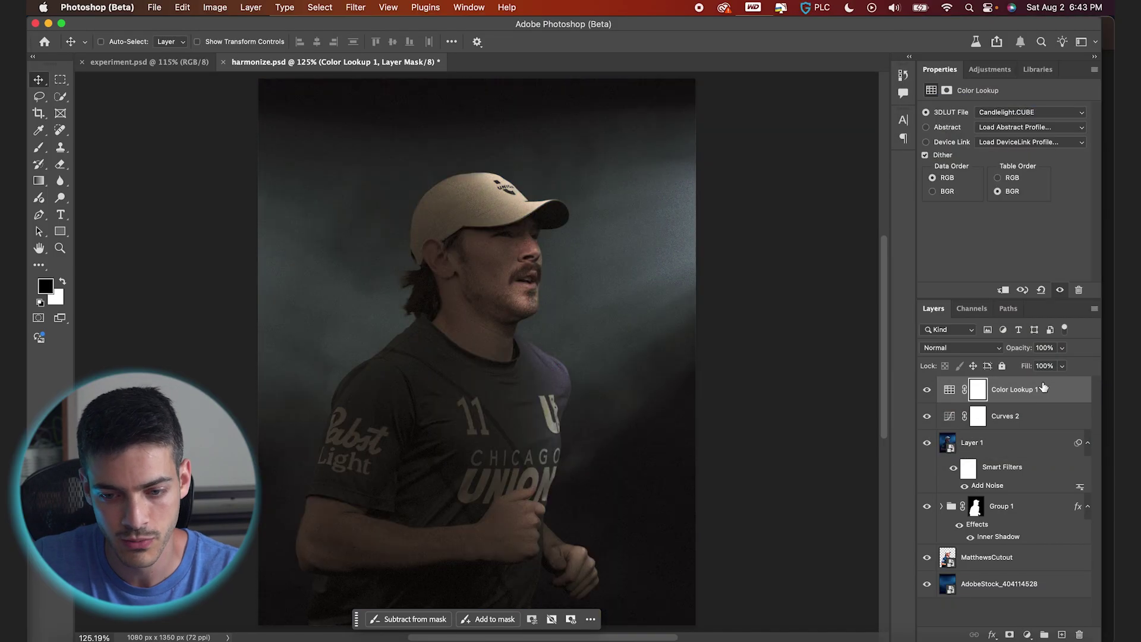
pyautogui.moveTo(1019, 348); pyautogui.dragTo(987, 350)
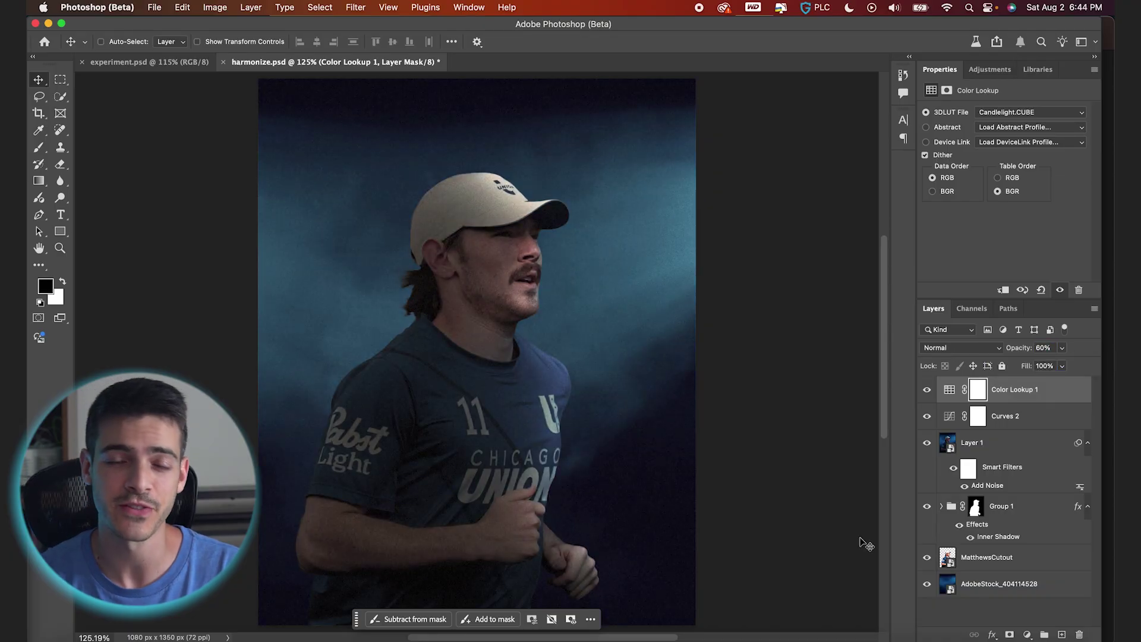